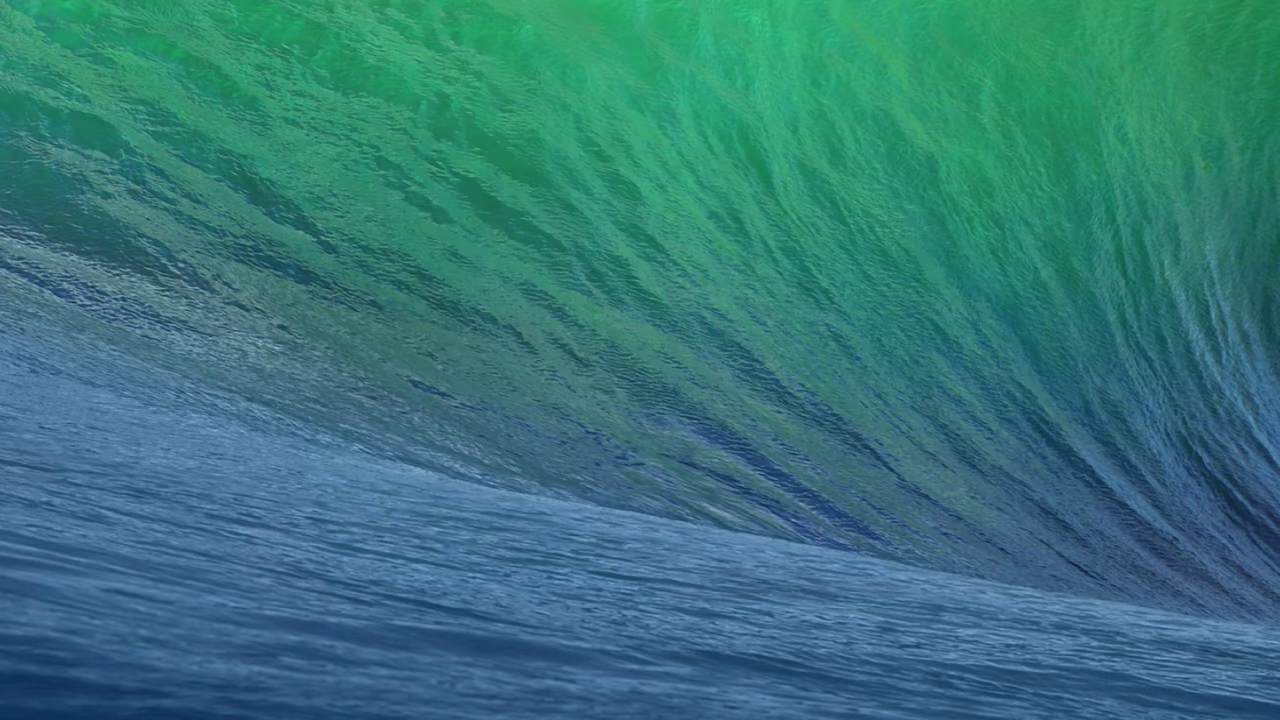
Open the Time Machine preferences in System Preferences and review the available backup disks without choosing one
left_click(1123, 715)
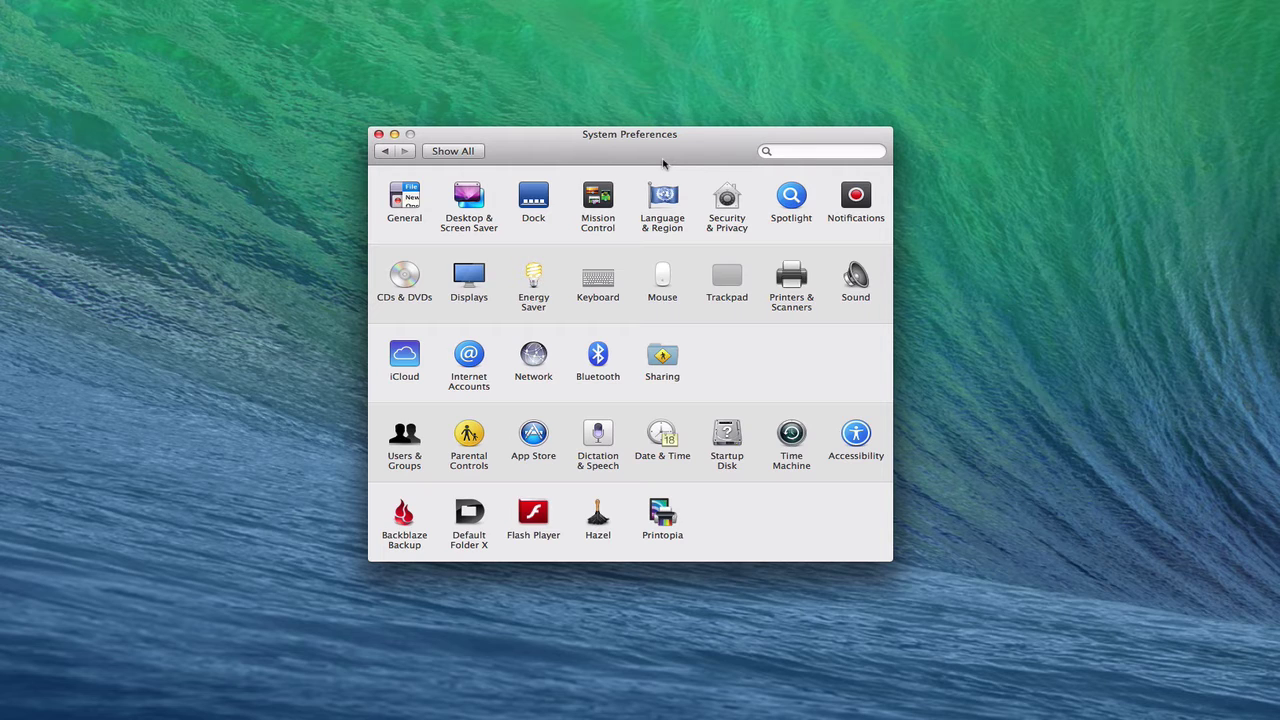
left_click(791, 436)
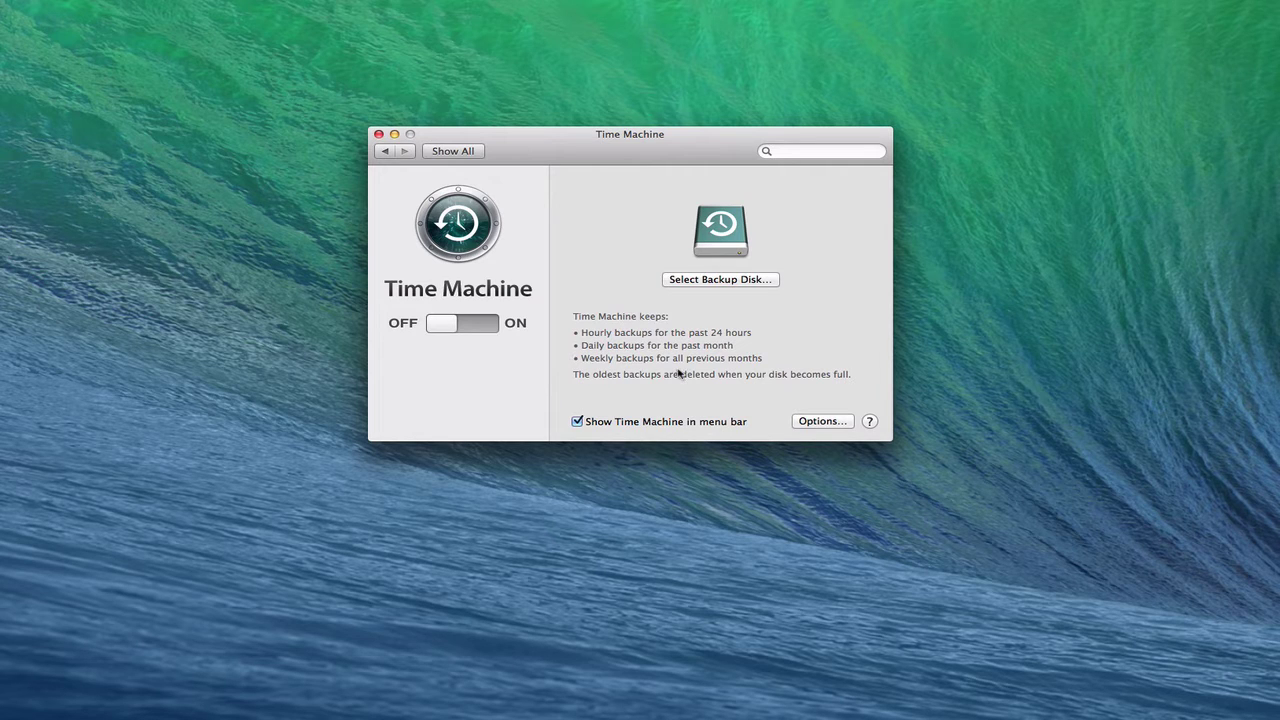
left_click(710, 281)
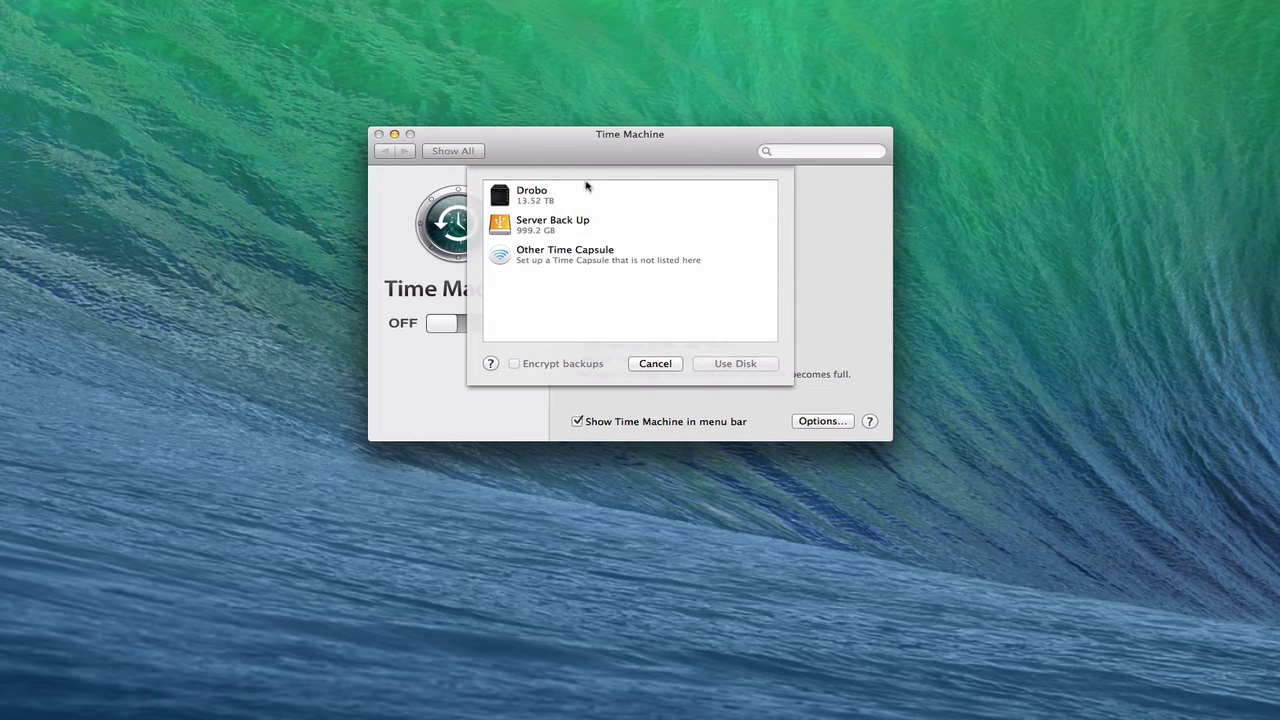
left_click(656, 364)
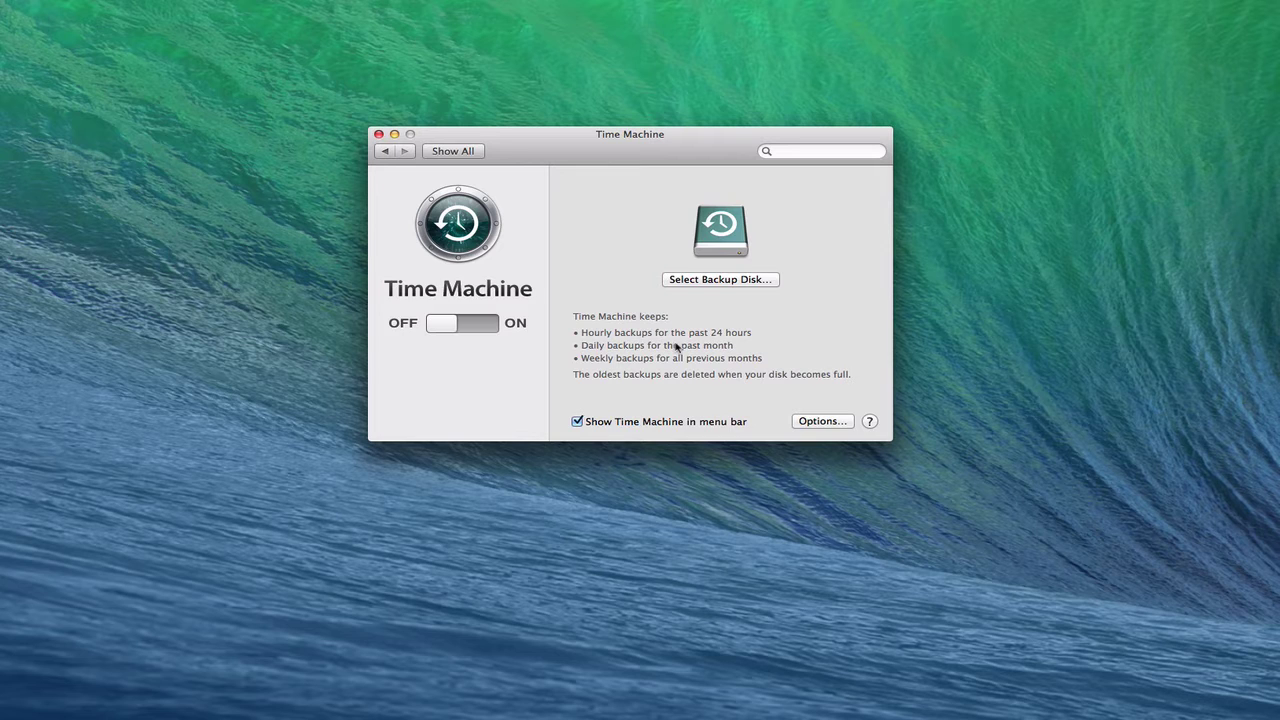
left_click(394, 135)
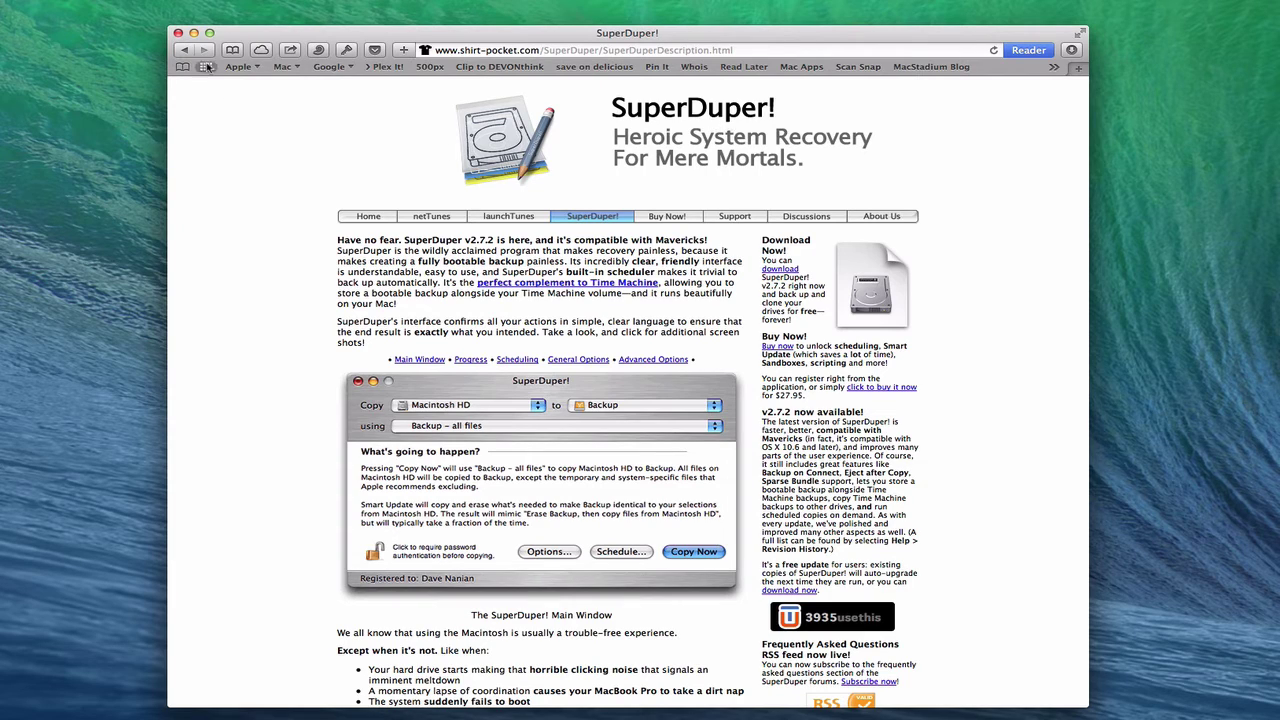
Switch to SuperDuper! and set the copy from Server HD to Server Back Up to use the "Backup - all files" script
left_click(194, 33)
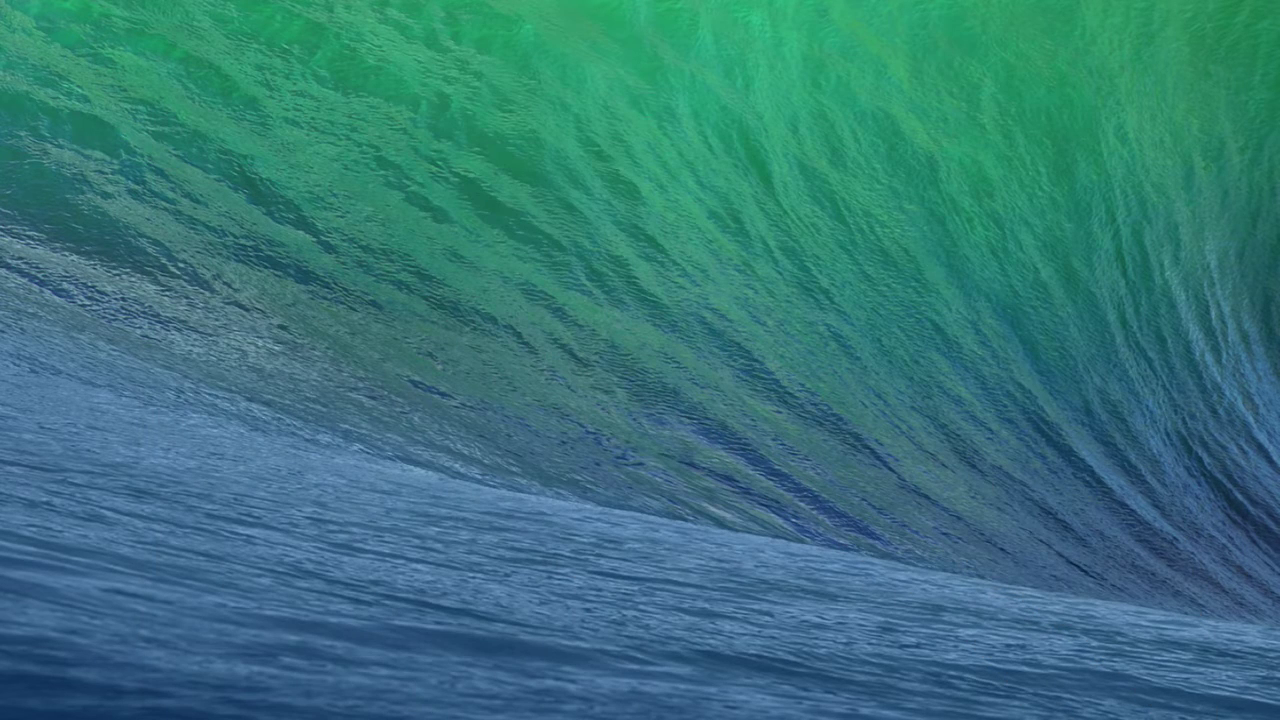
left_click(1096, 712)
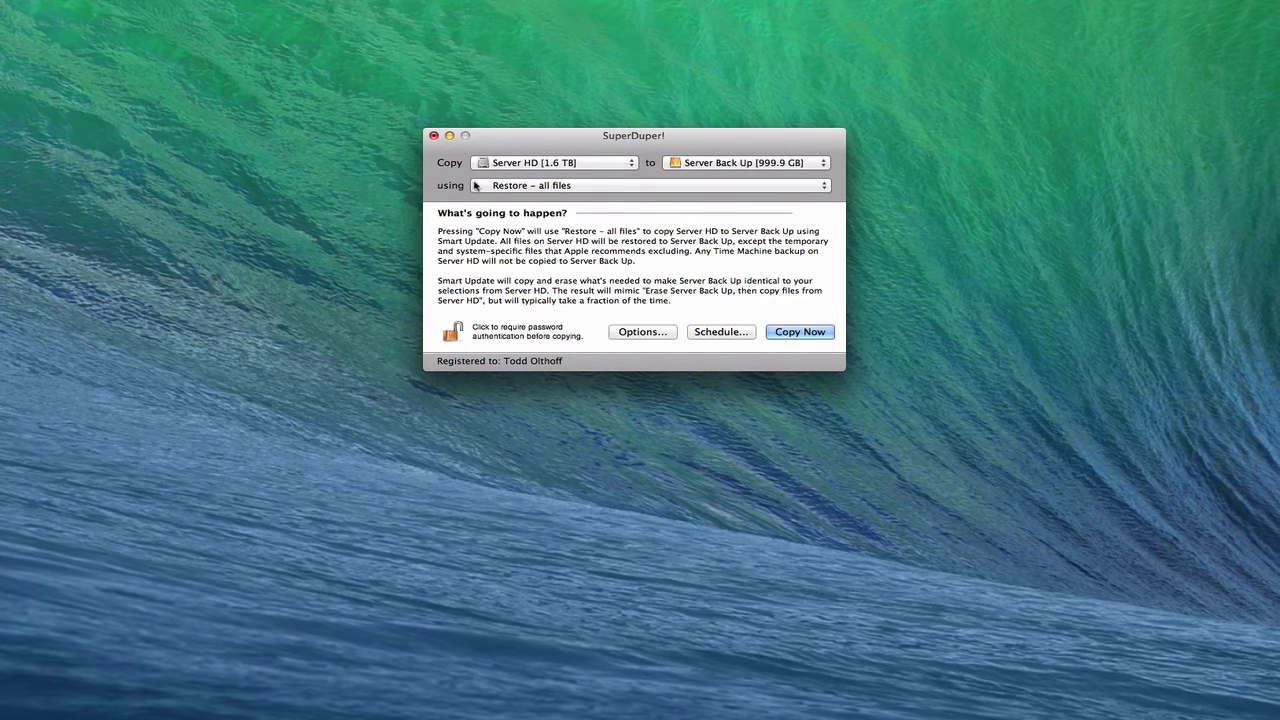
left_click(629, 166)
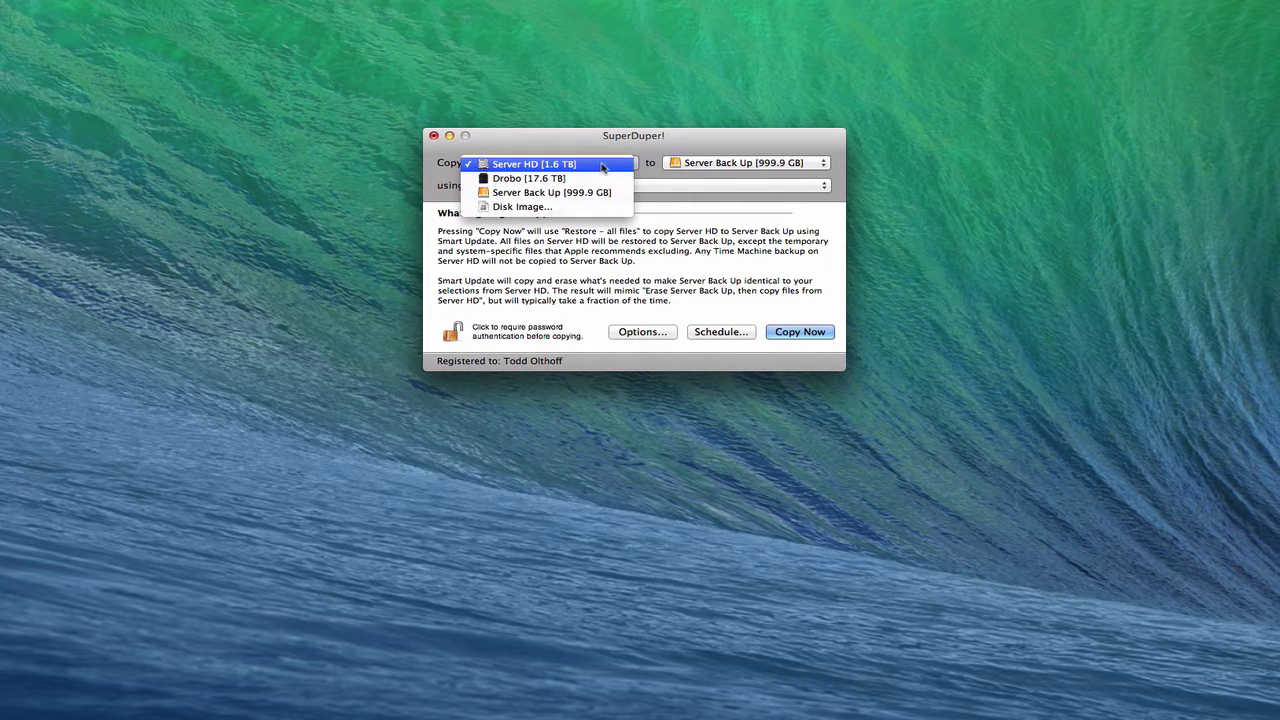
left_click(573, 142)
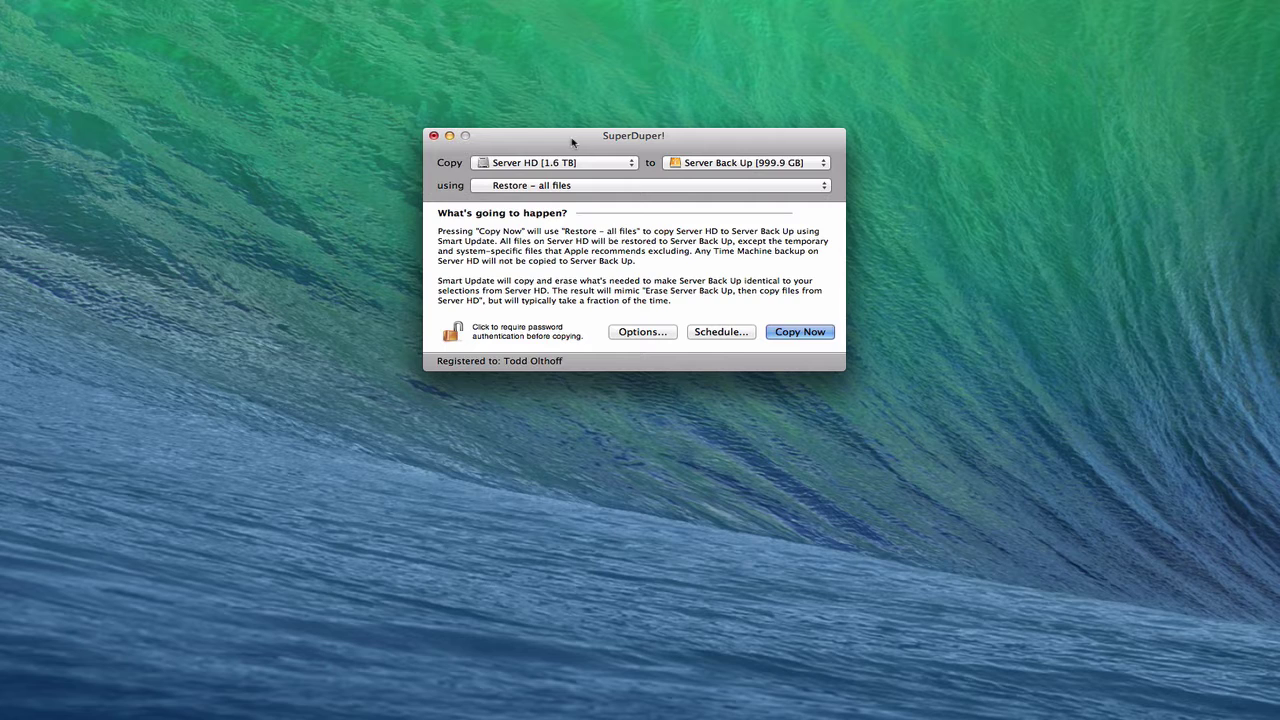
left_click(822, 165)
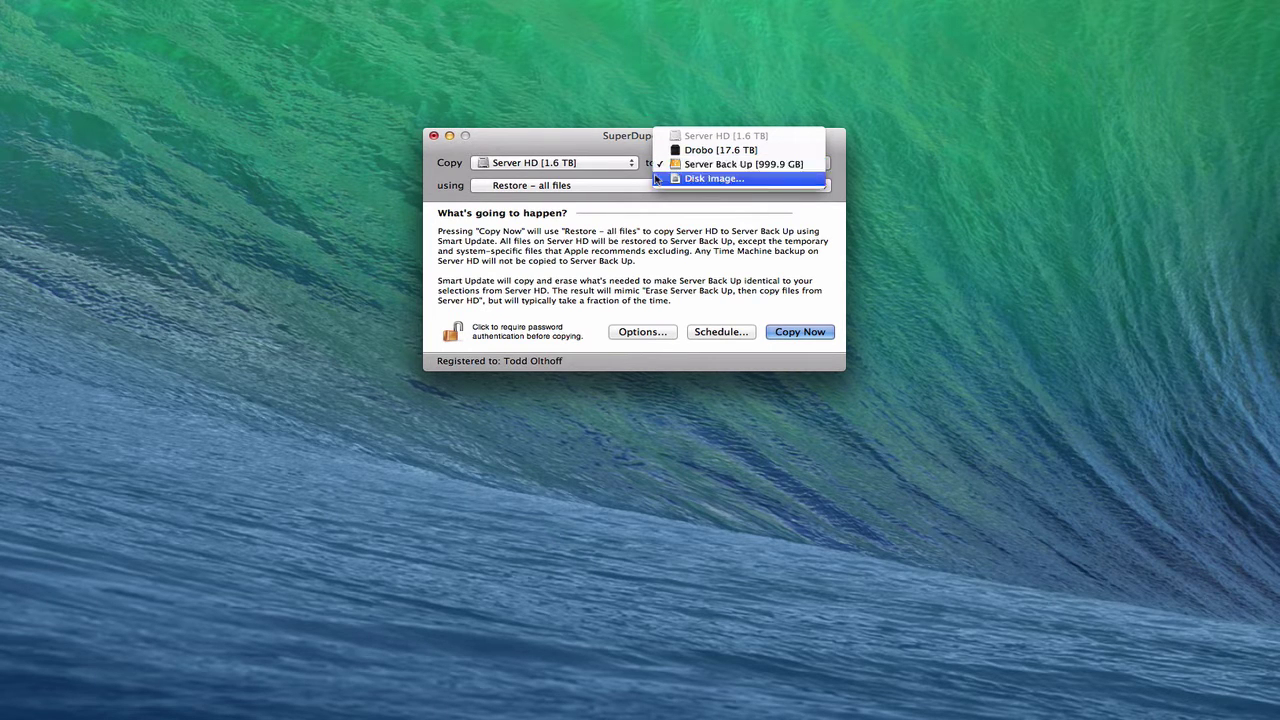
left_click(576, 143)
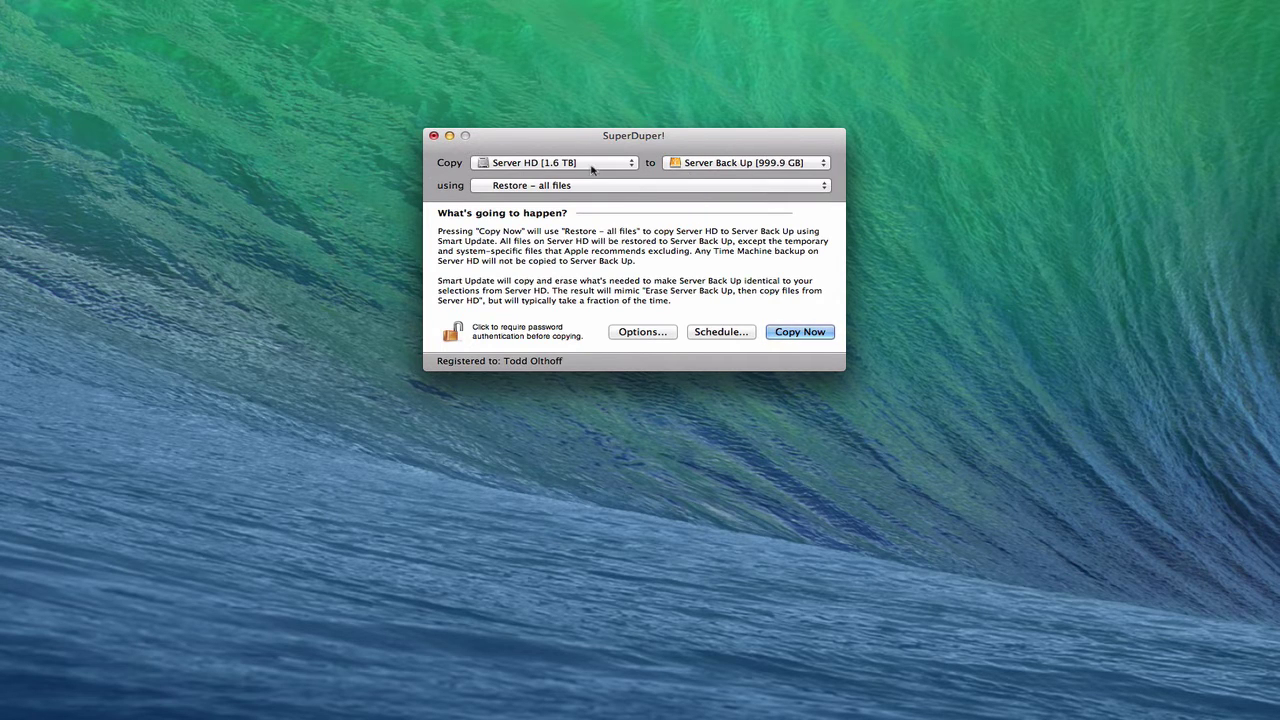
mouse_move(556, 171)
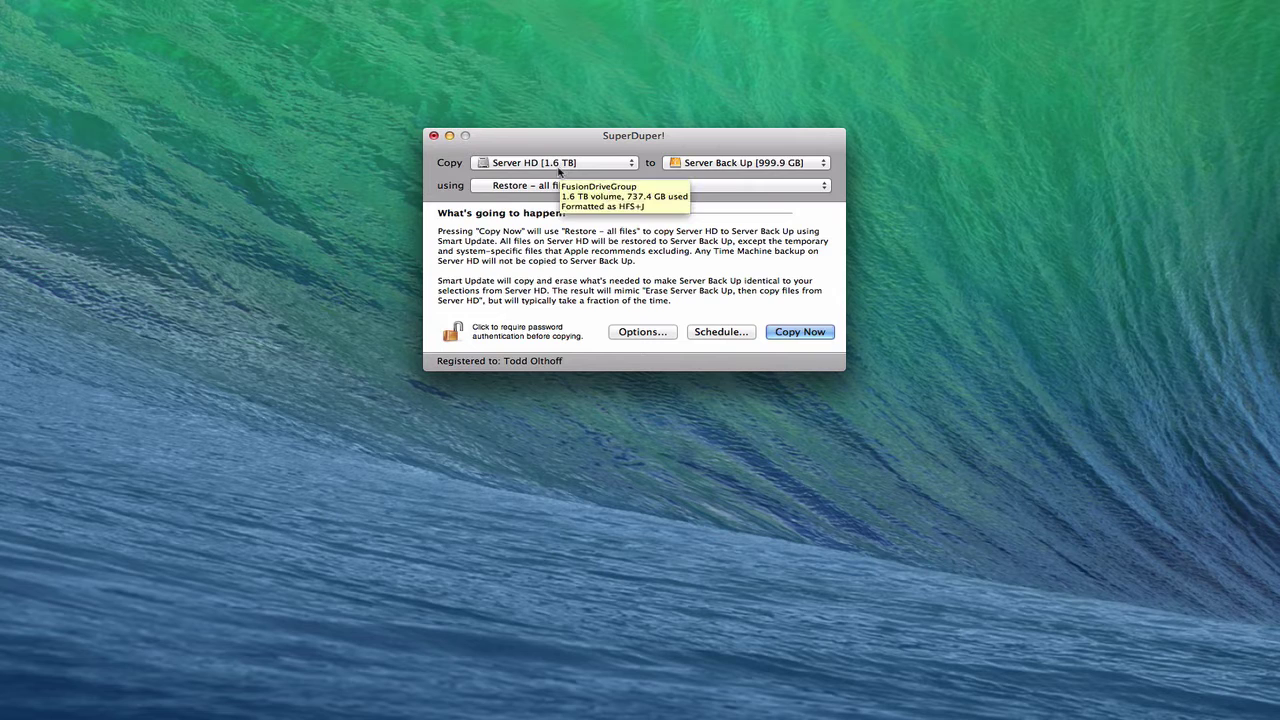
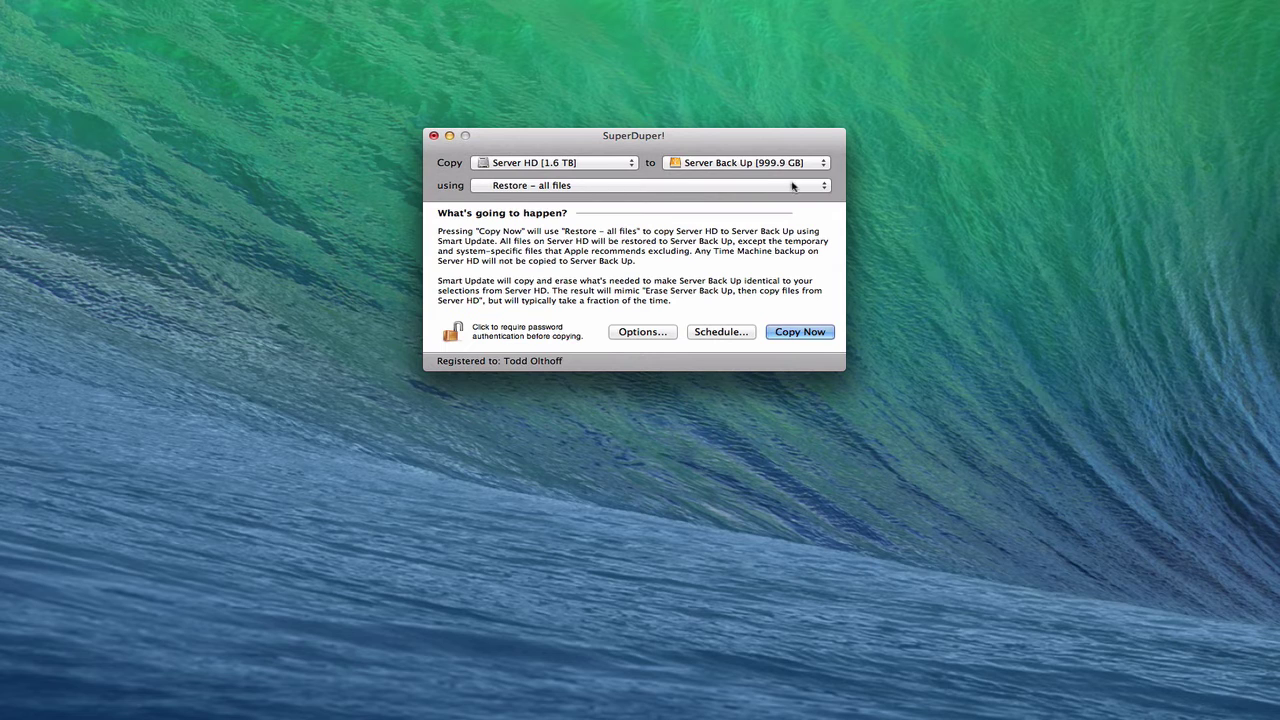
left_click(824, 187)
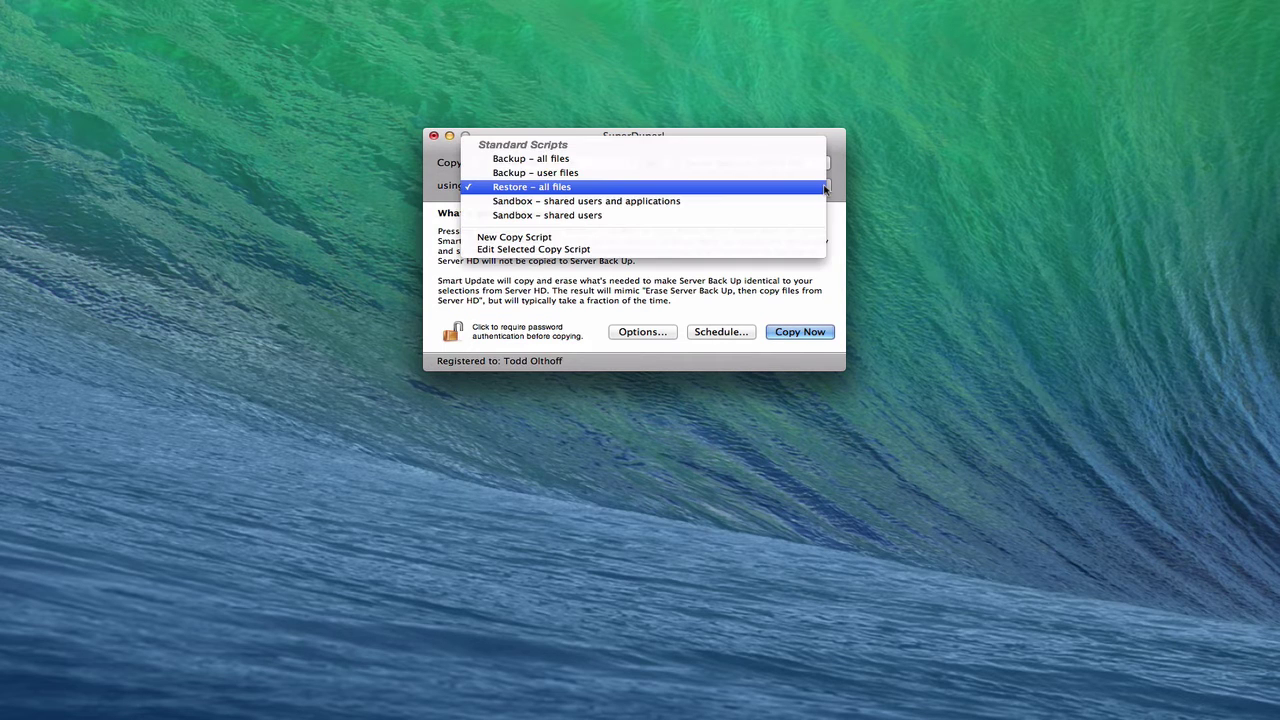
left_click(743, 160)
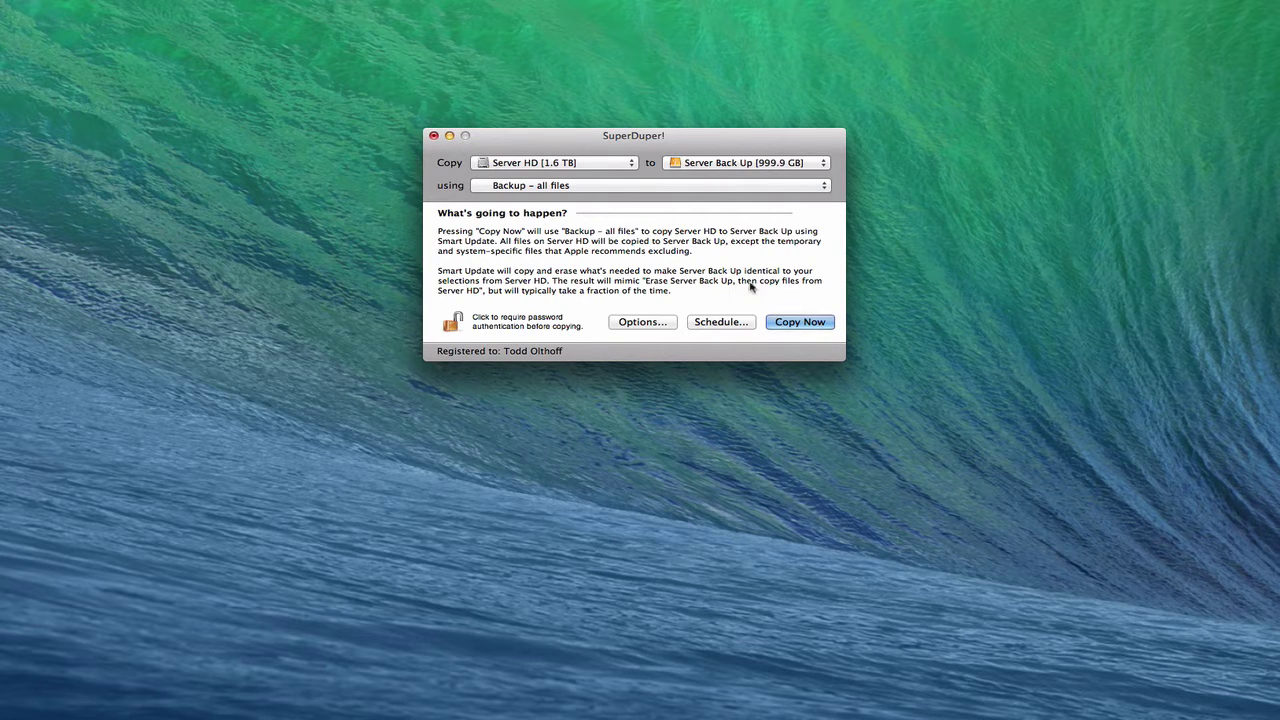
Keep "Smart Update Server Back Up from Server HD" as the during-copy option and review the completion and advanced copy options
left_click(643, 322)
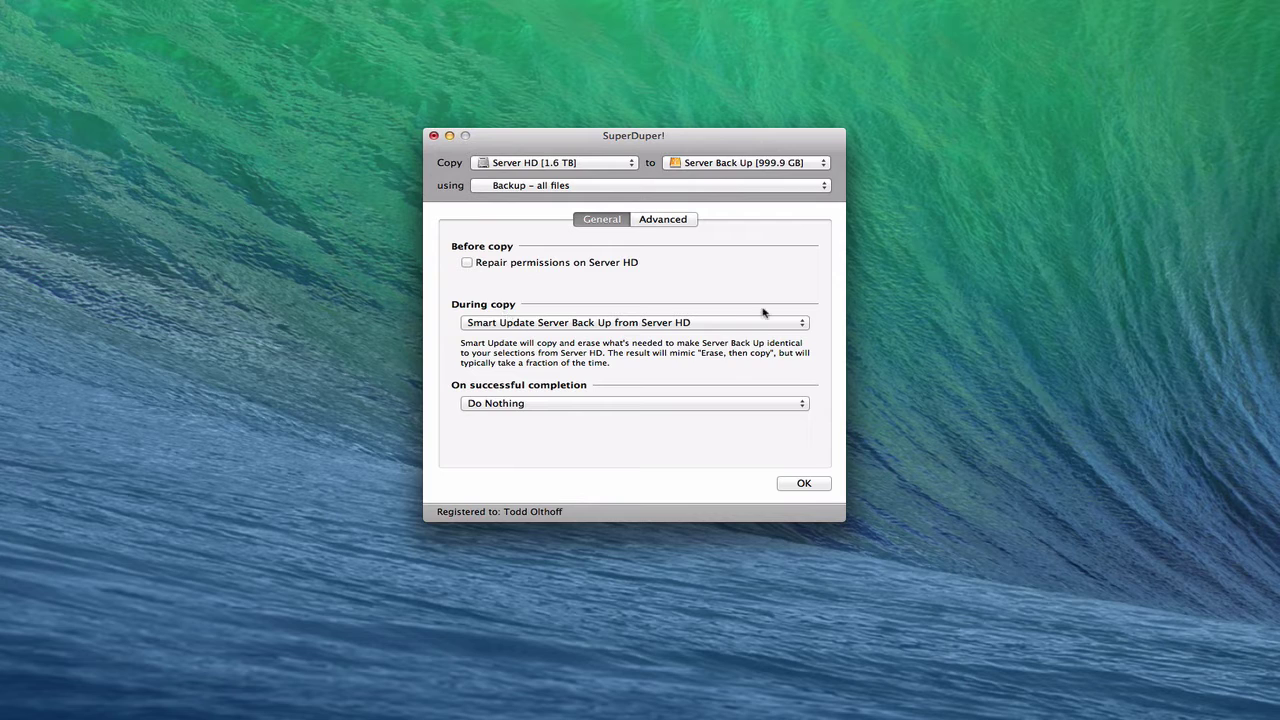
left_click(802, 326)
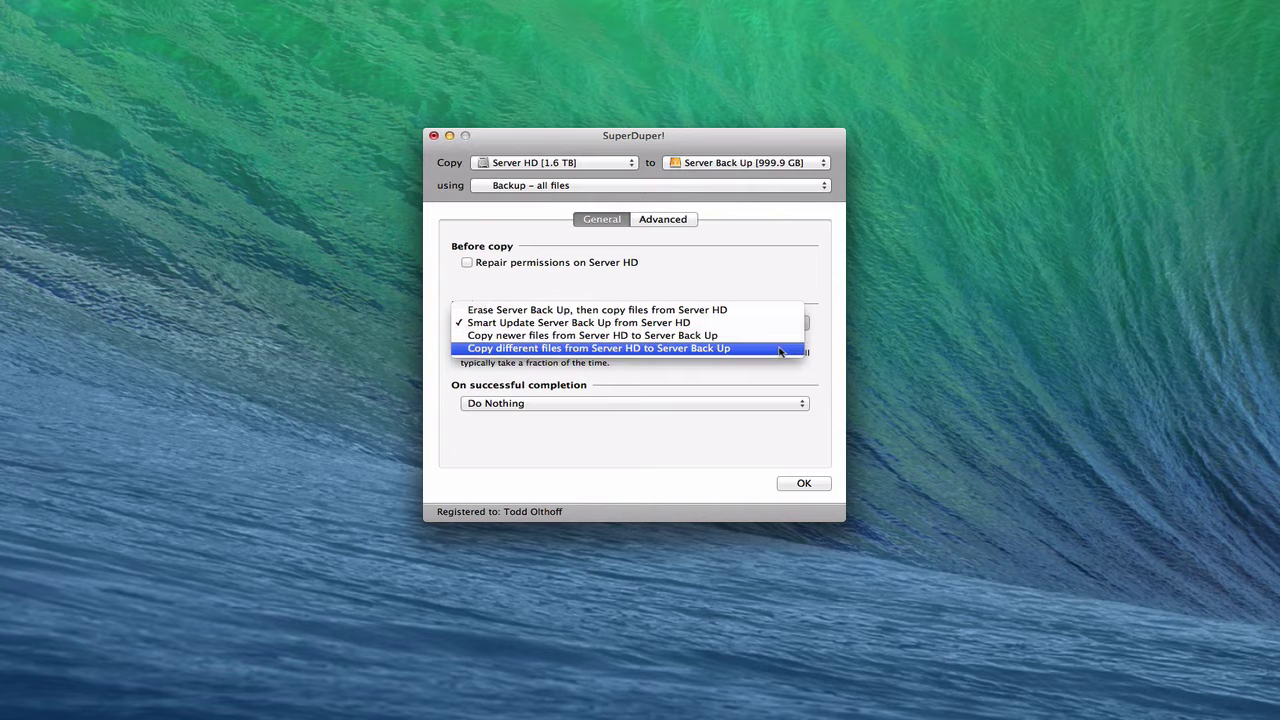
left_click(735, 323)
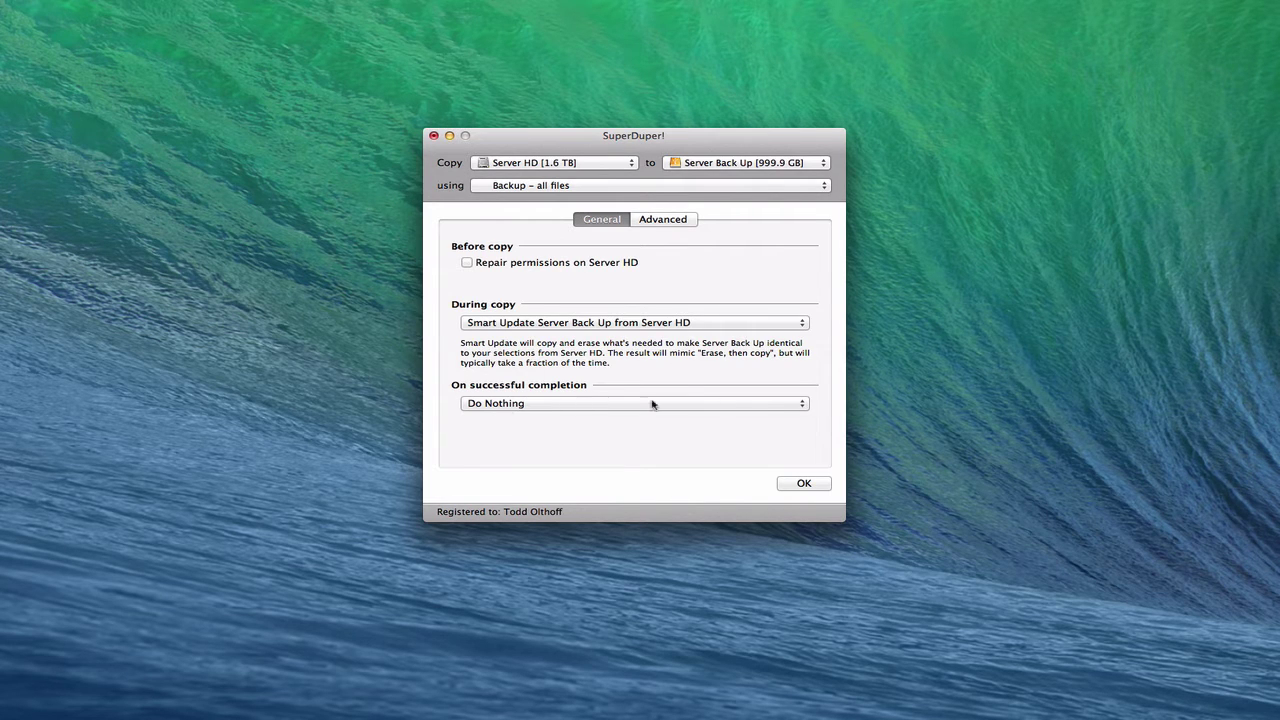
left_click(806, 405)
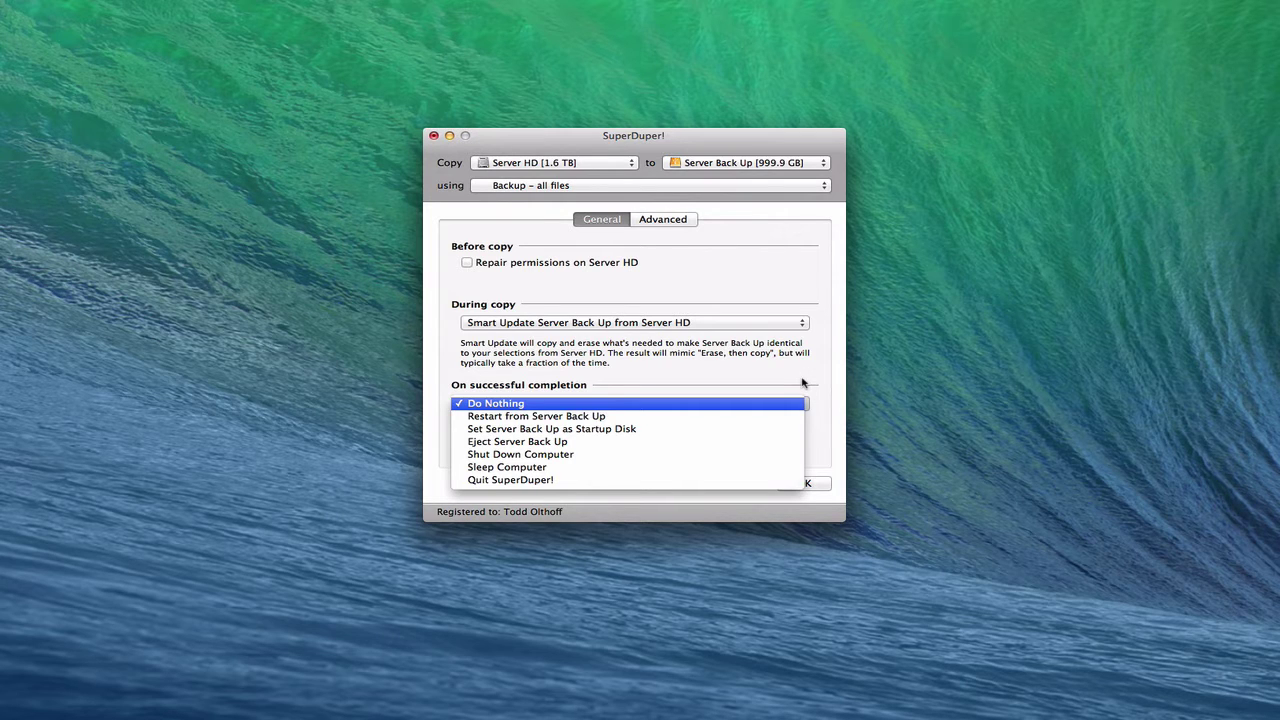
left_click(802, 383)
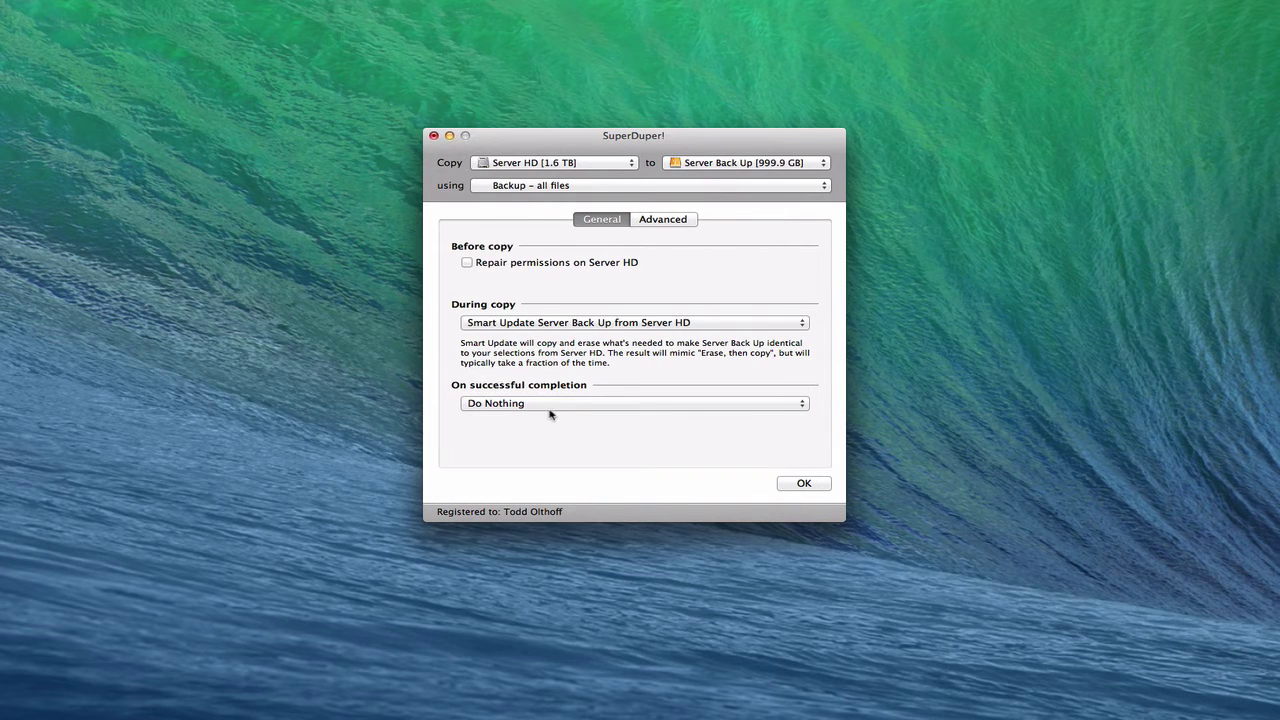
left_click(657, 225)
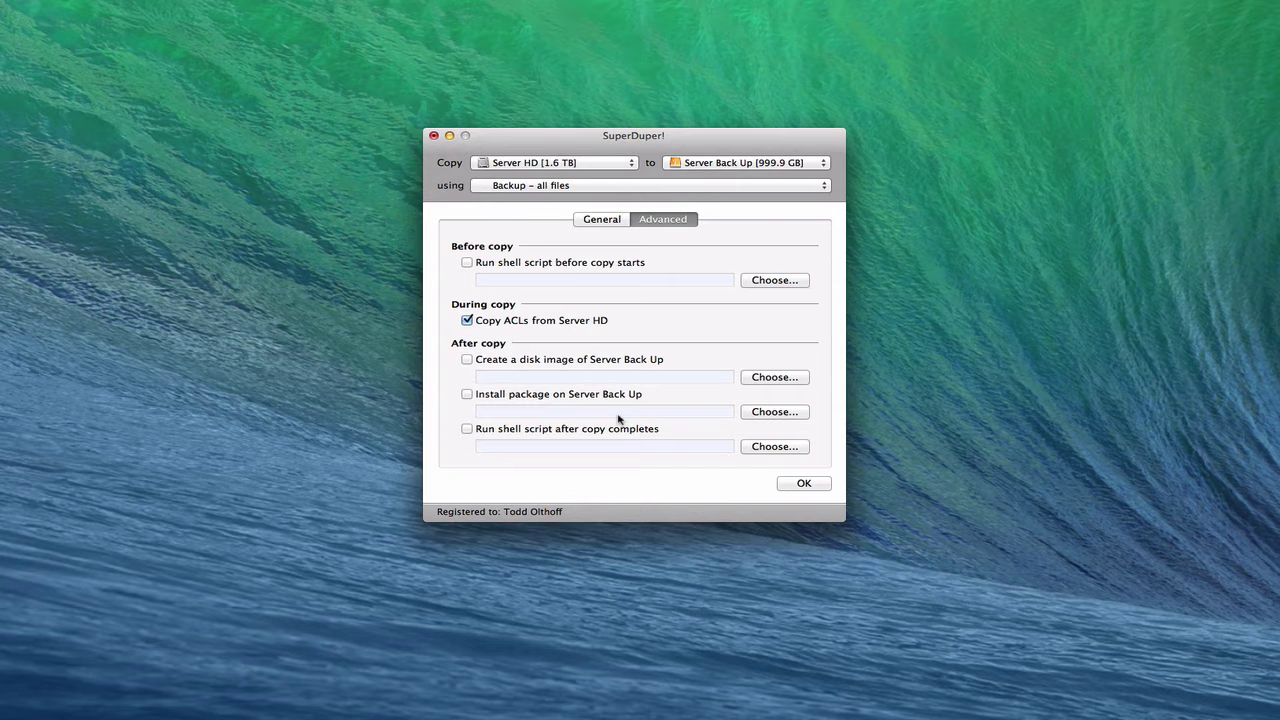
left_click(605, 220)
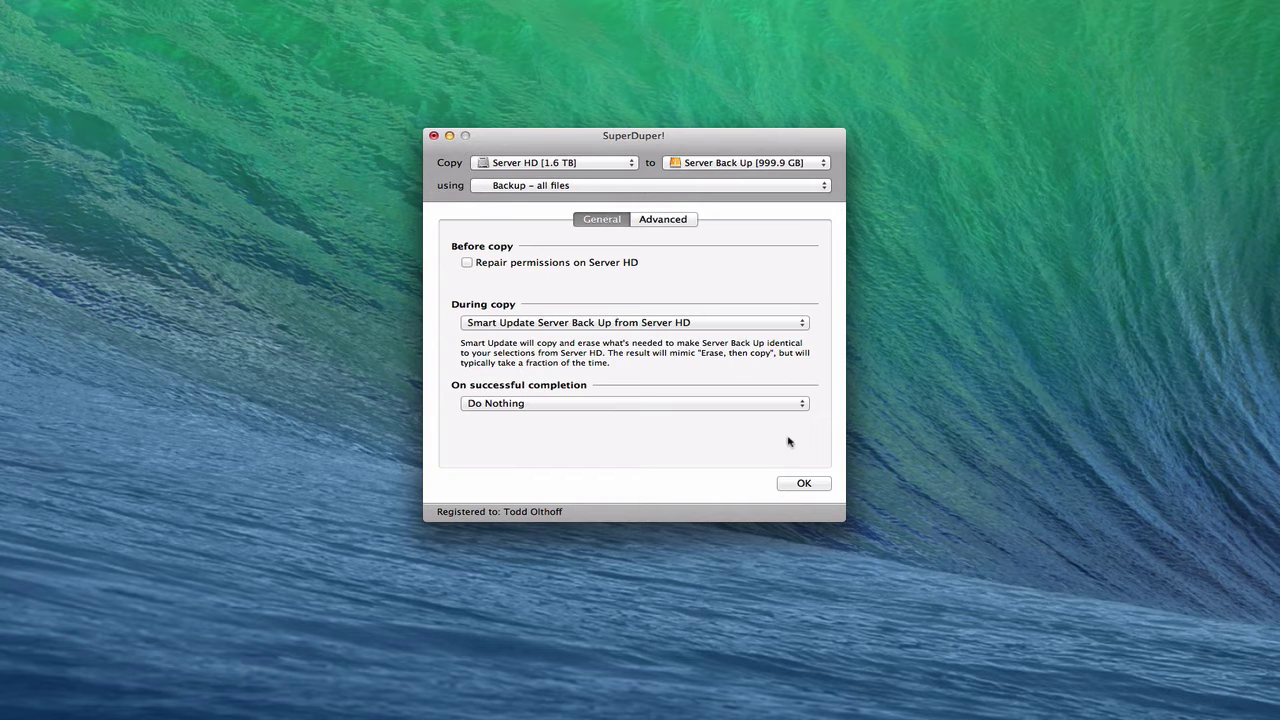
left_click(801, 484)
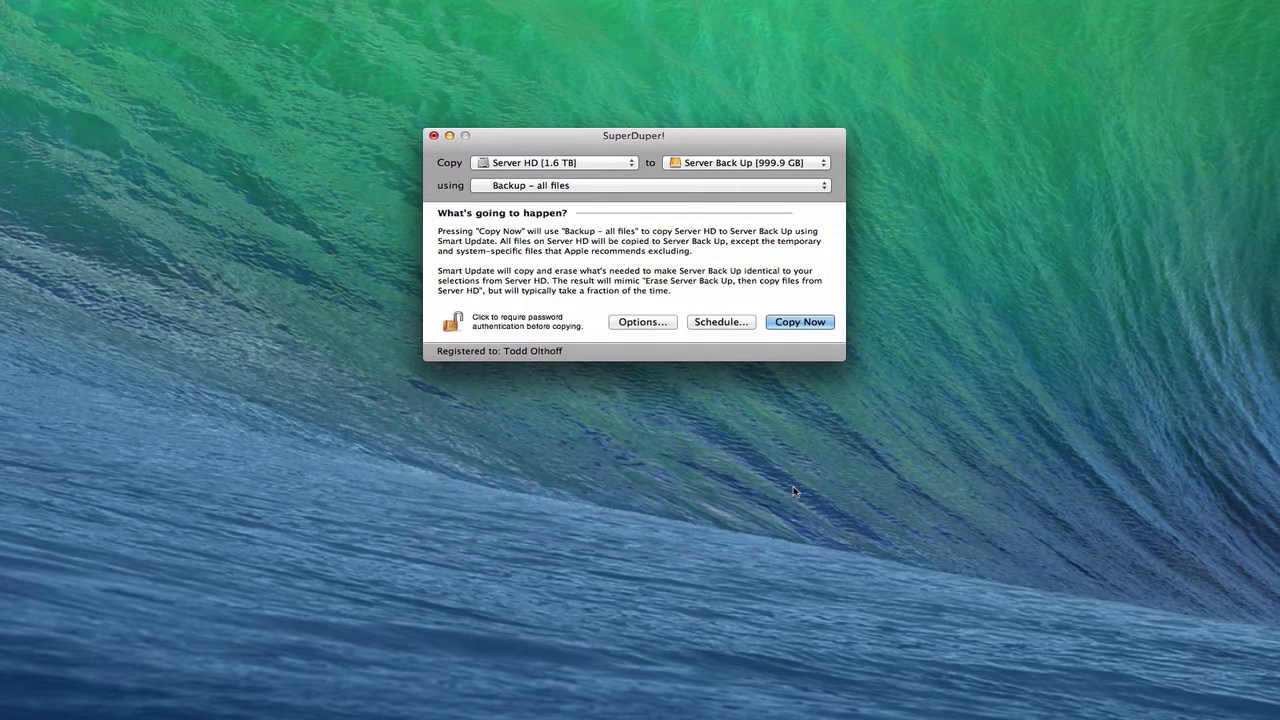
Schedule the copy to run when Server Back Up is connected to the Mac, with the weekly timed schedule turned off
left_click(717, 326)
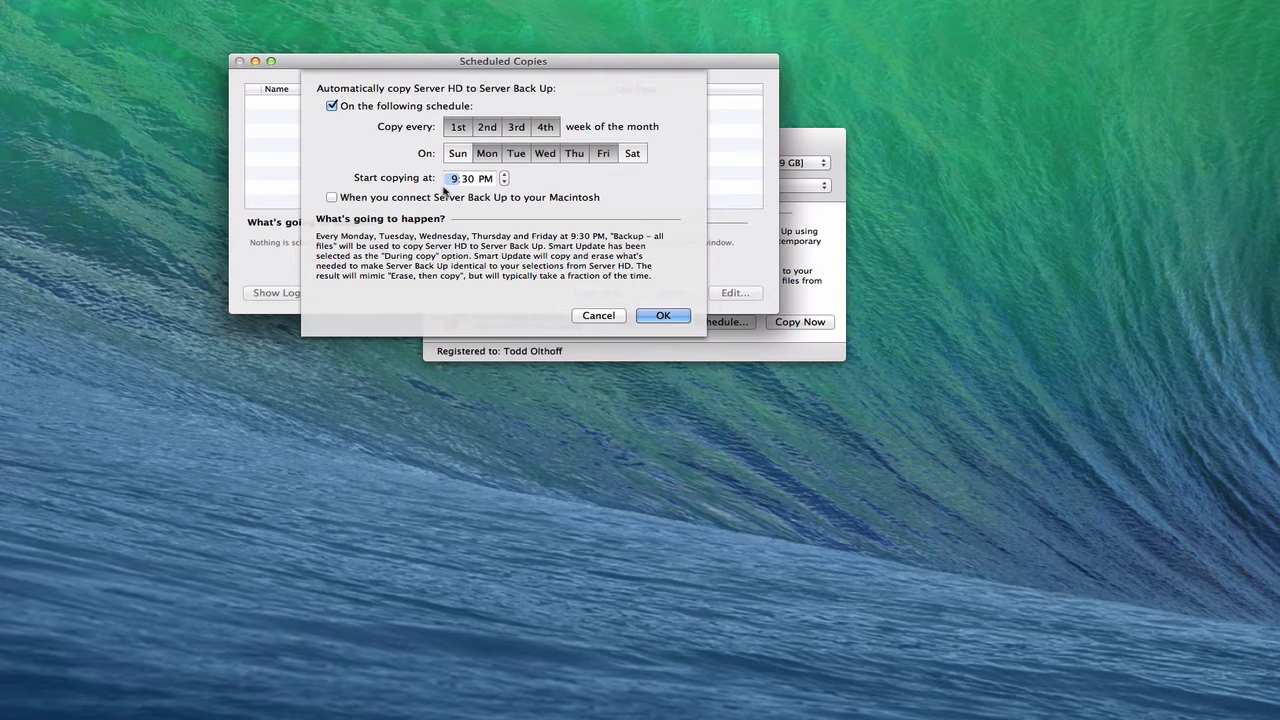
left_click(332, 198)
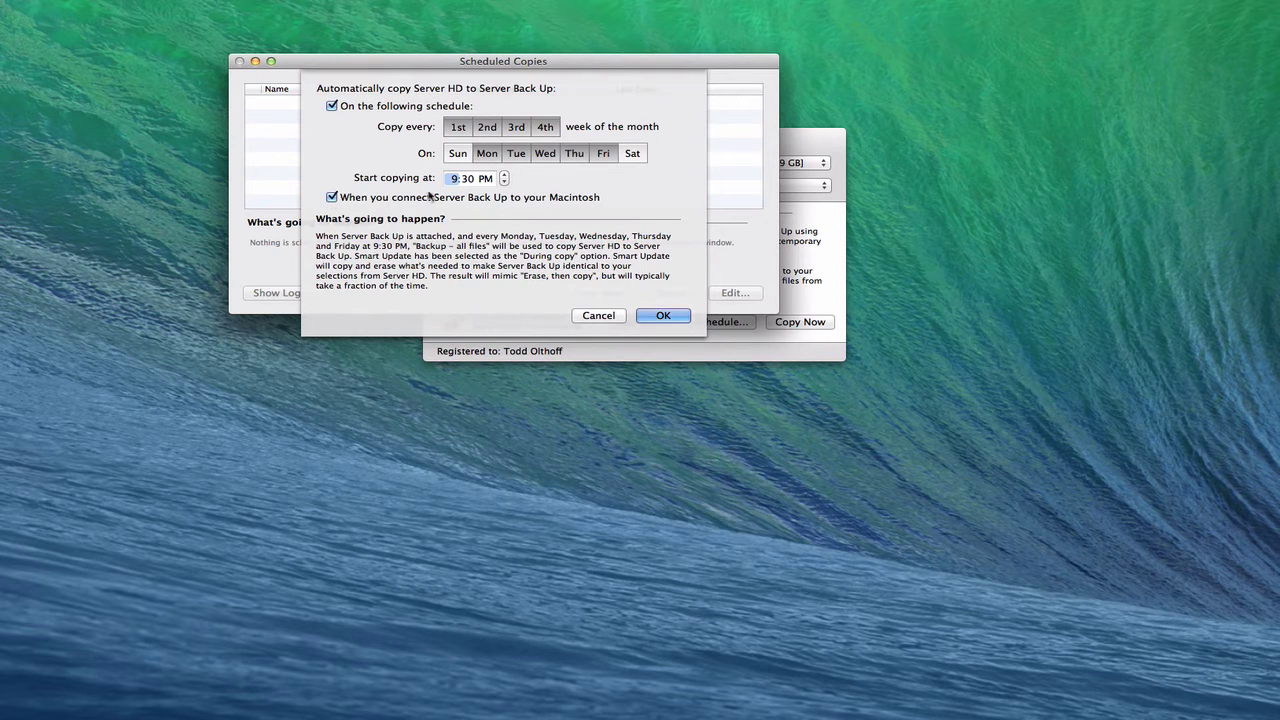
left_click(332, 106)
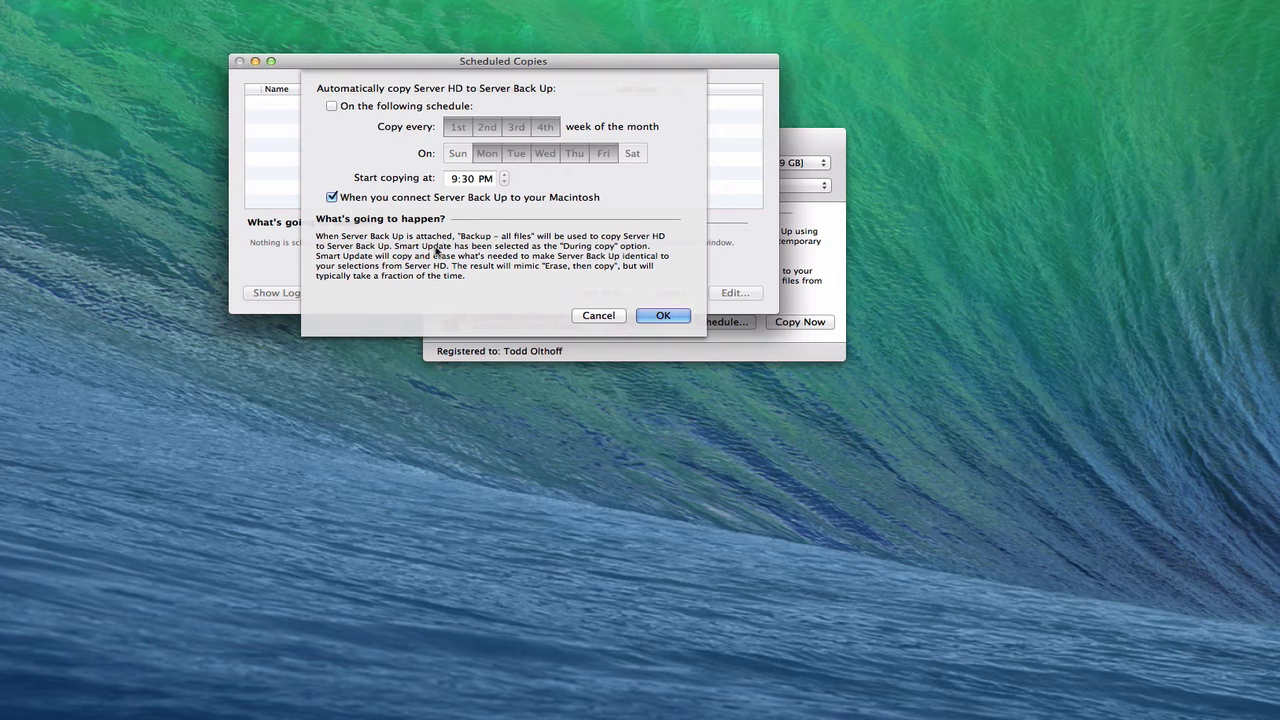
left_click(660, 316)
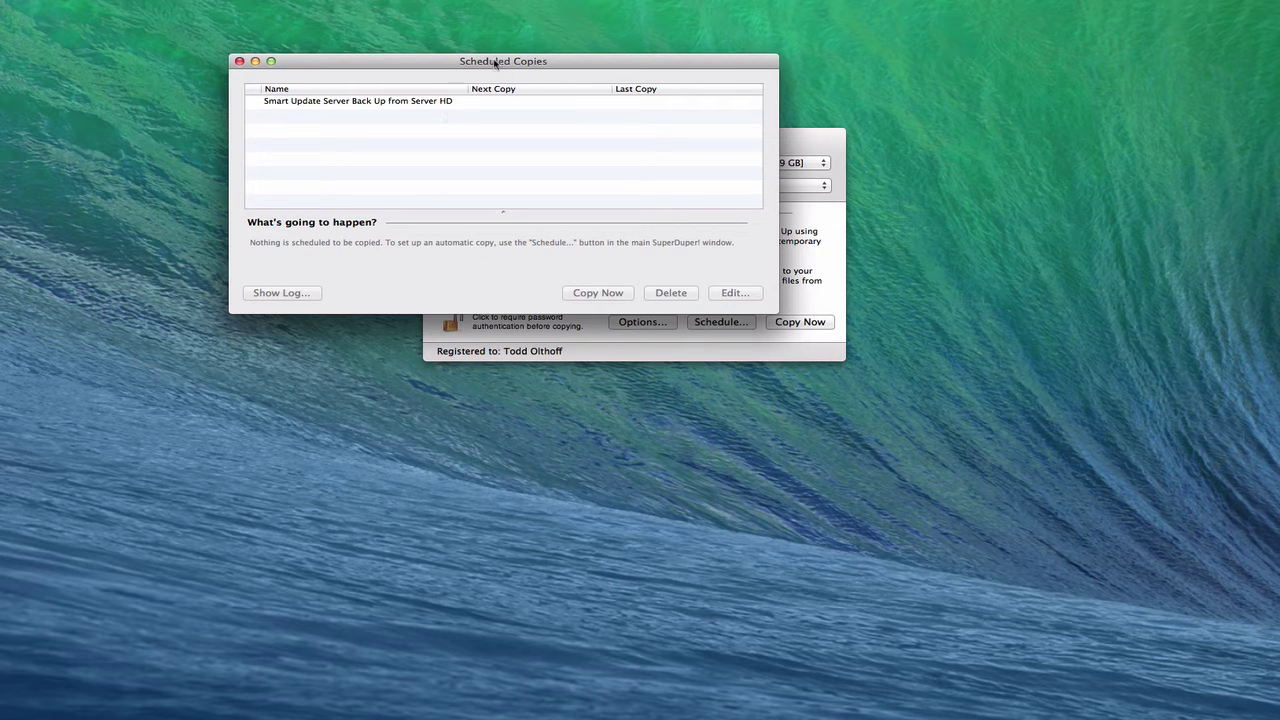
left_click(408, 103)
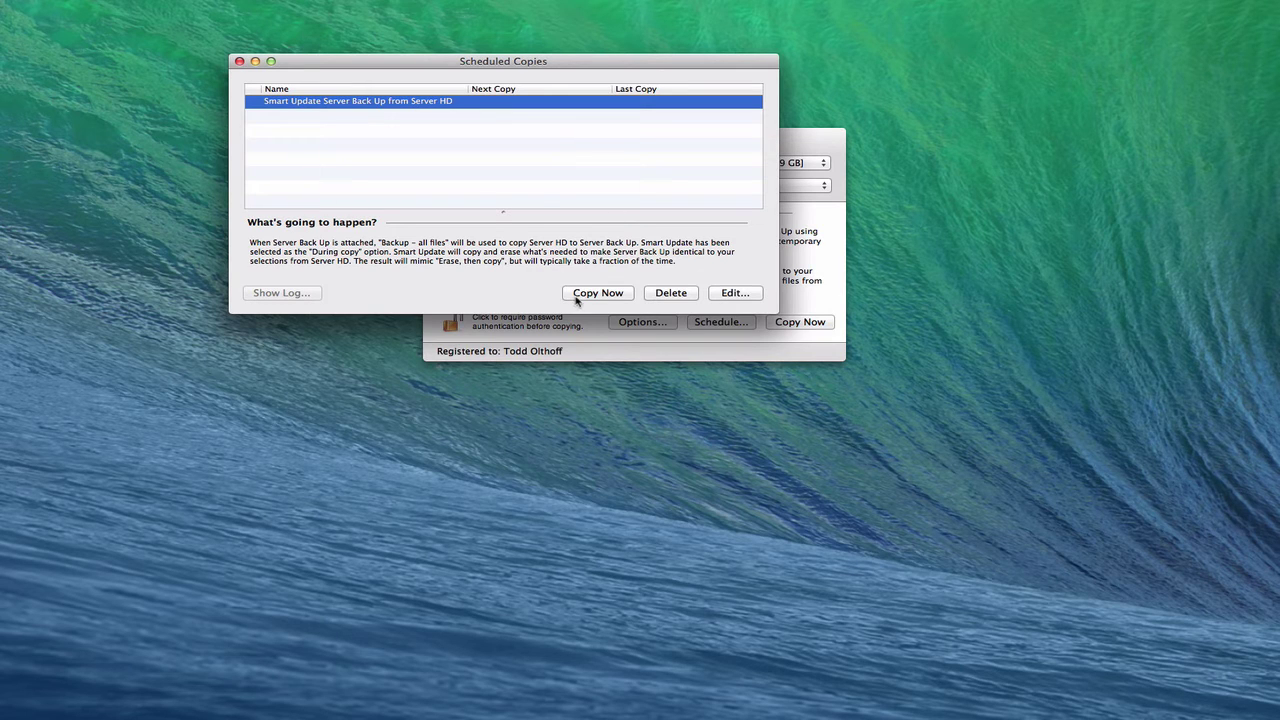
left_click(240, 62)
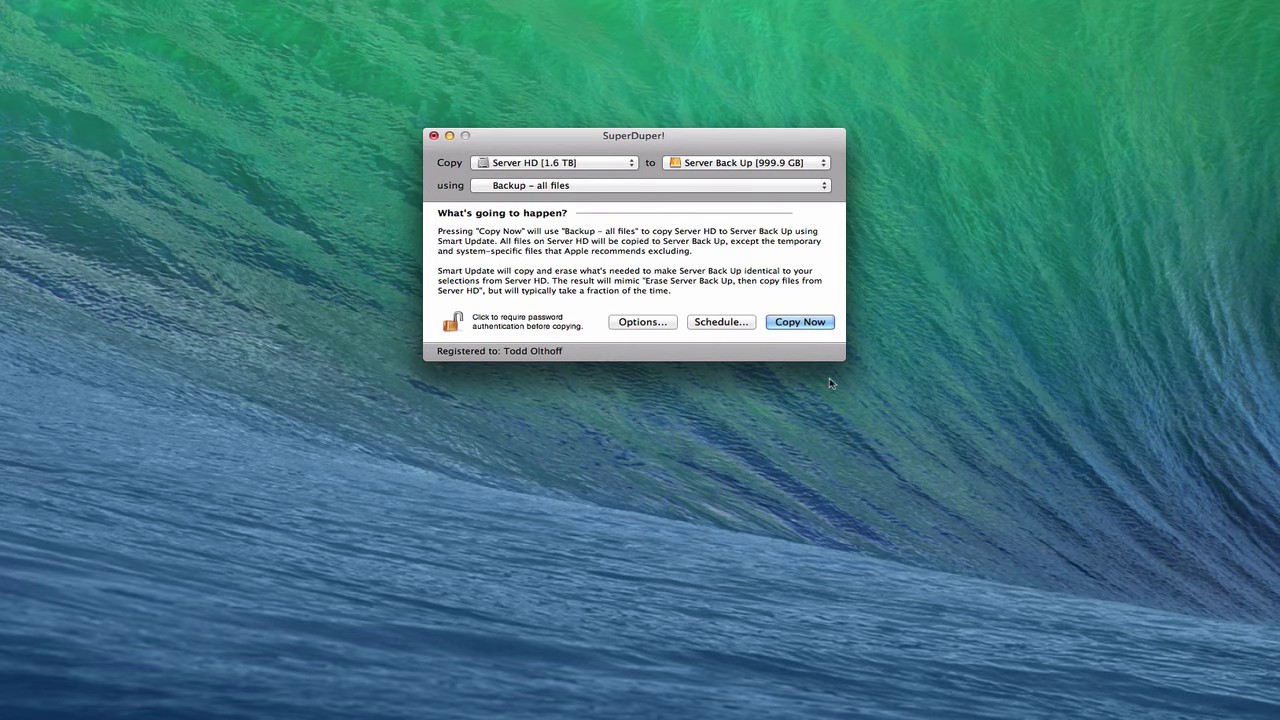
Start the Smart Update copy from Server HD to Server Back Up immediately and confirm it
left_click(793, 323)
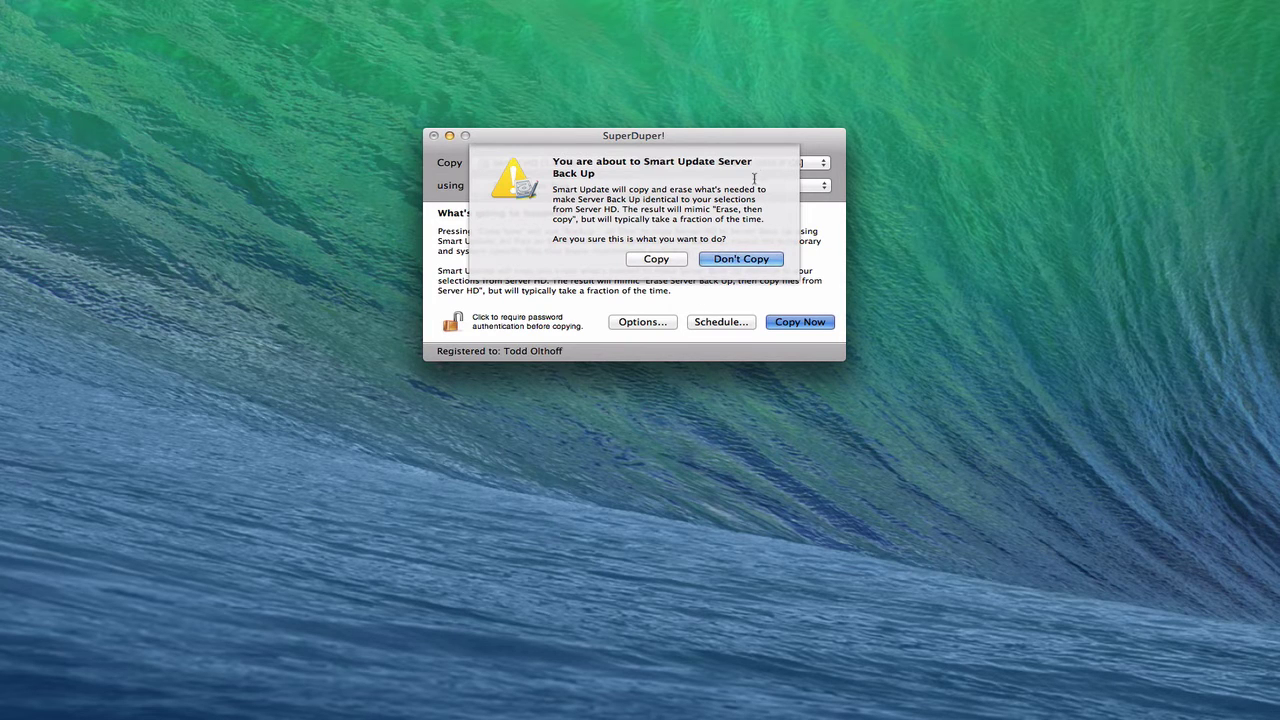
left_click(655, 260)
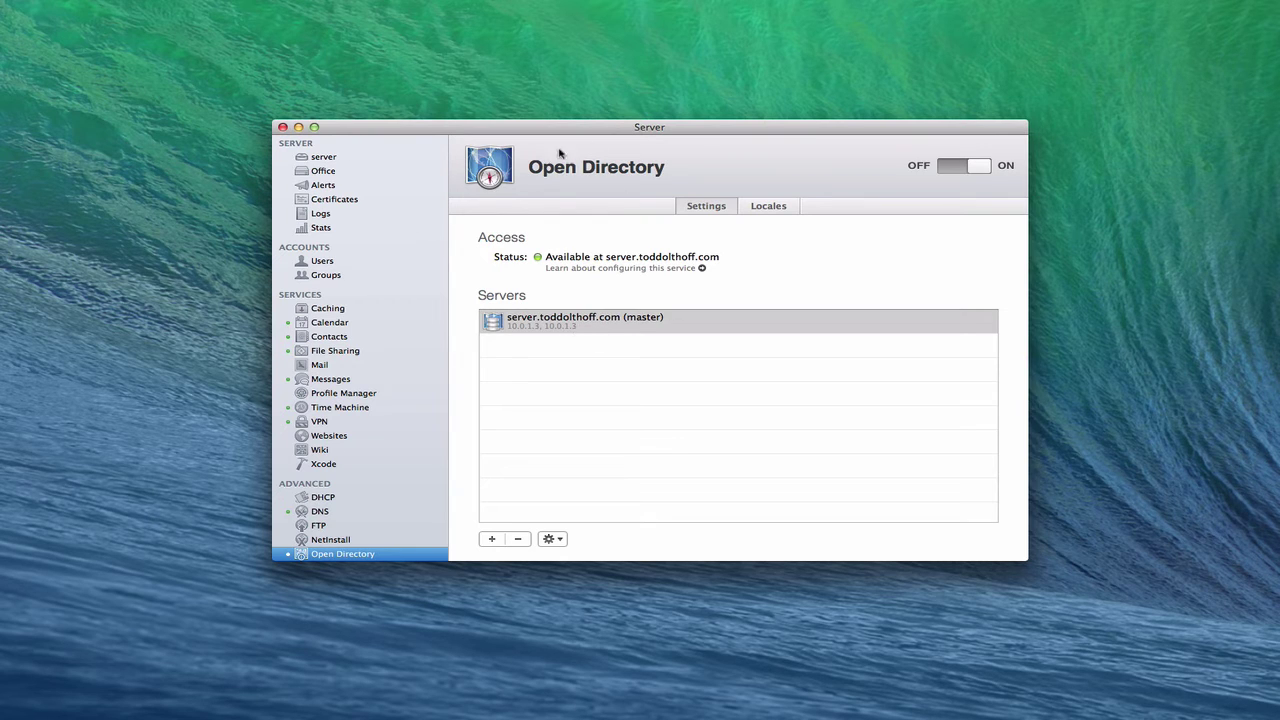
Start an archive of the selected Open Directory master and set its archive file to "OD Back Up" in the Server Backup folder
left_click(551, 330)
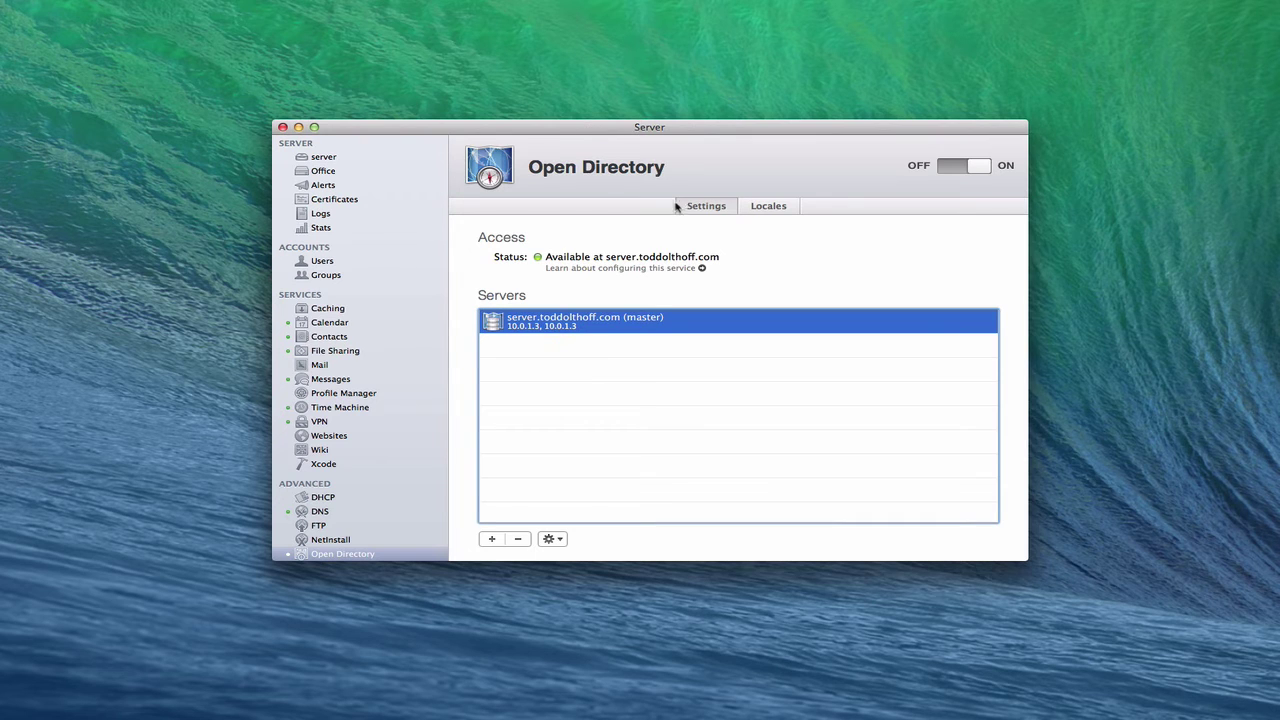
left_click(552, 539)
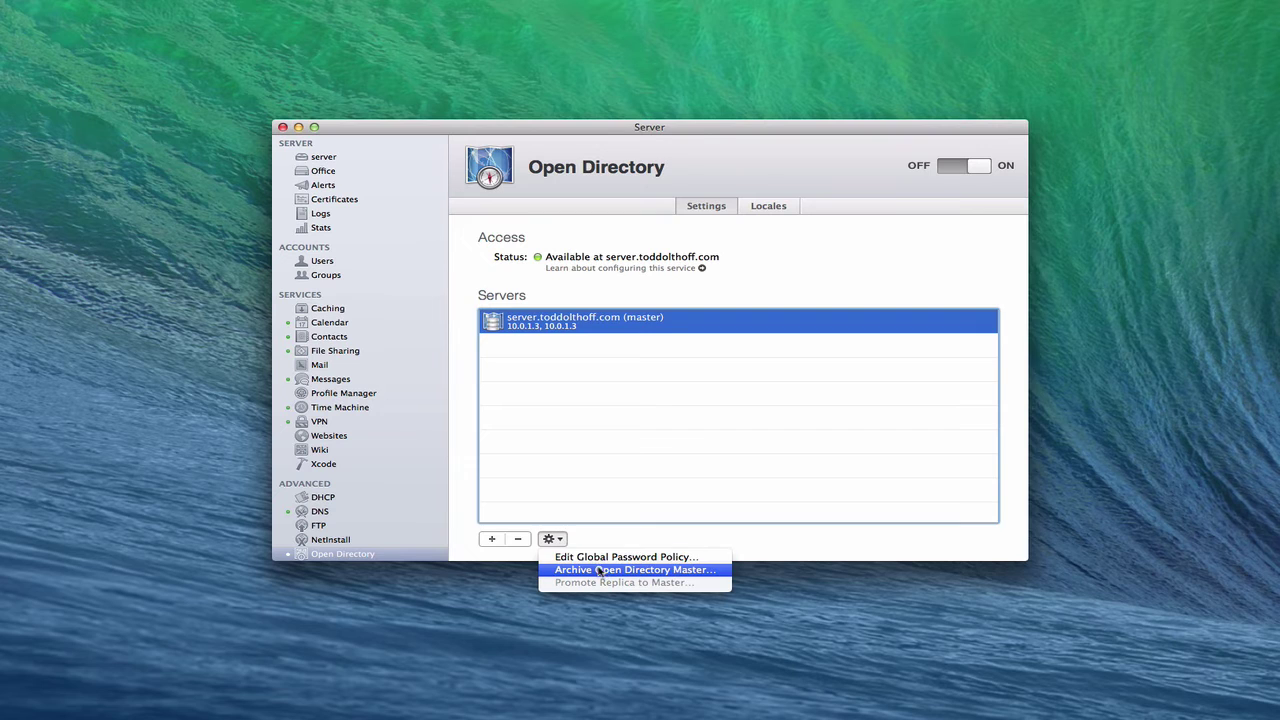
left_click(653, 572)
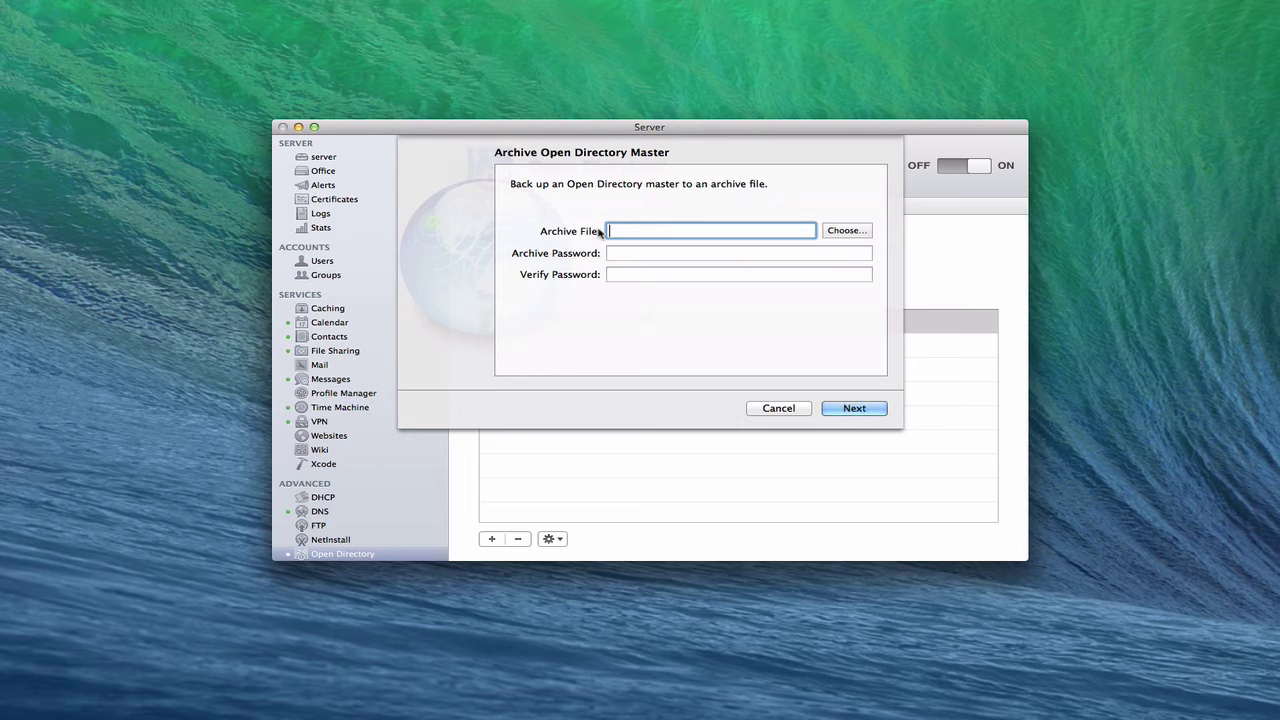
left_click(849, 231)
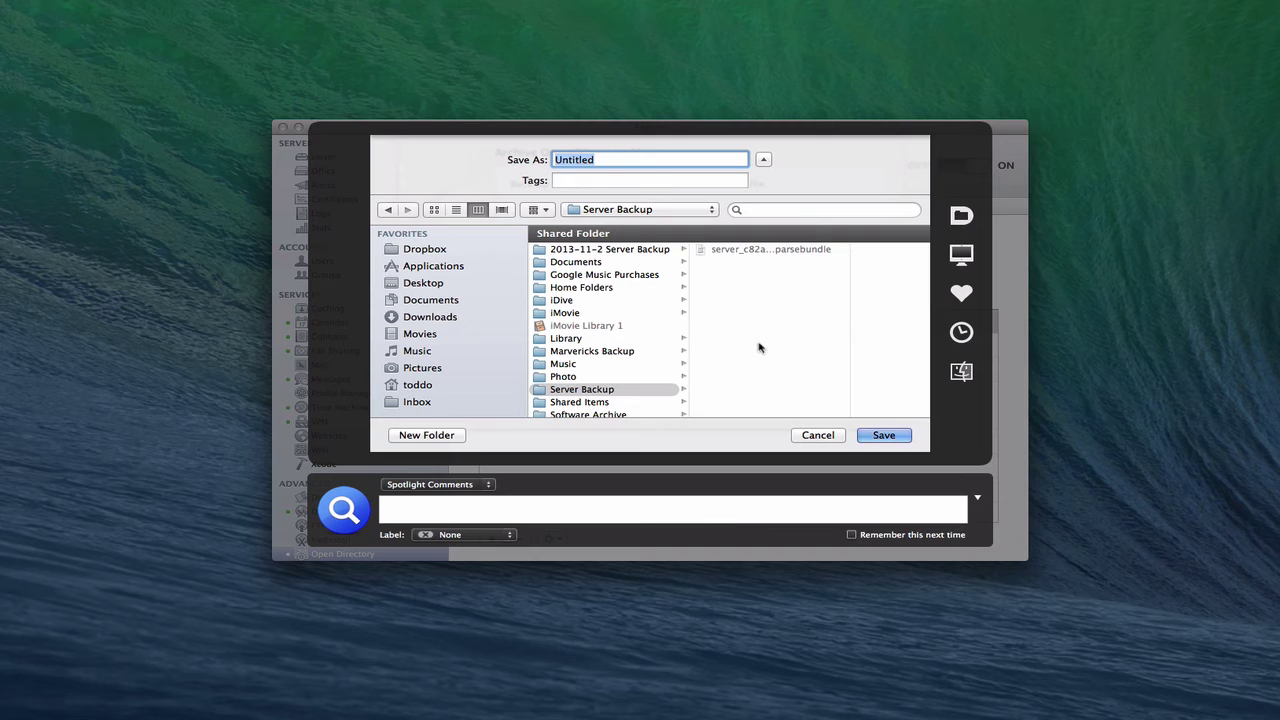
left_click(544, 392)
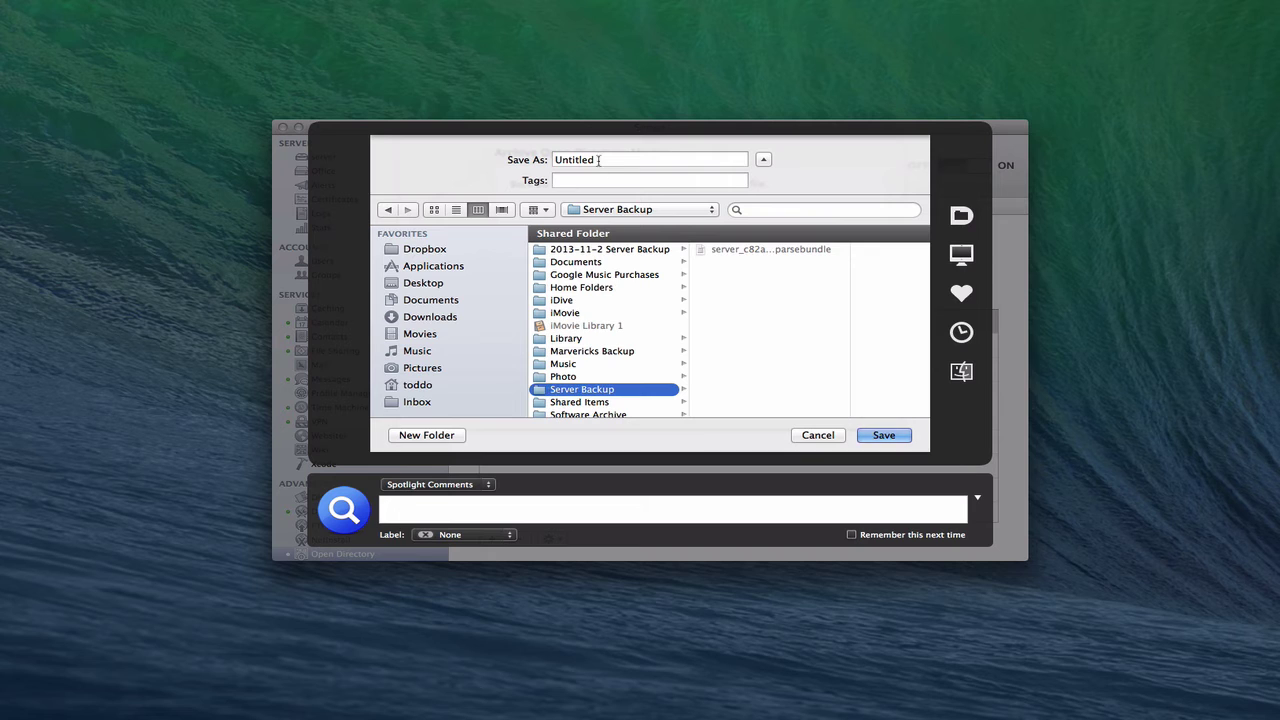
left_click_drag(598, 160, 545, 163)
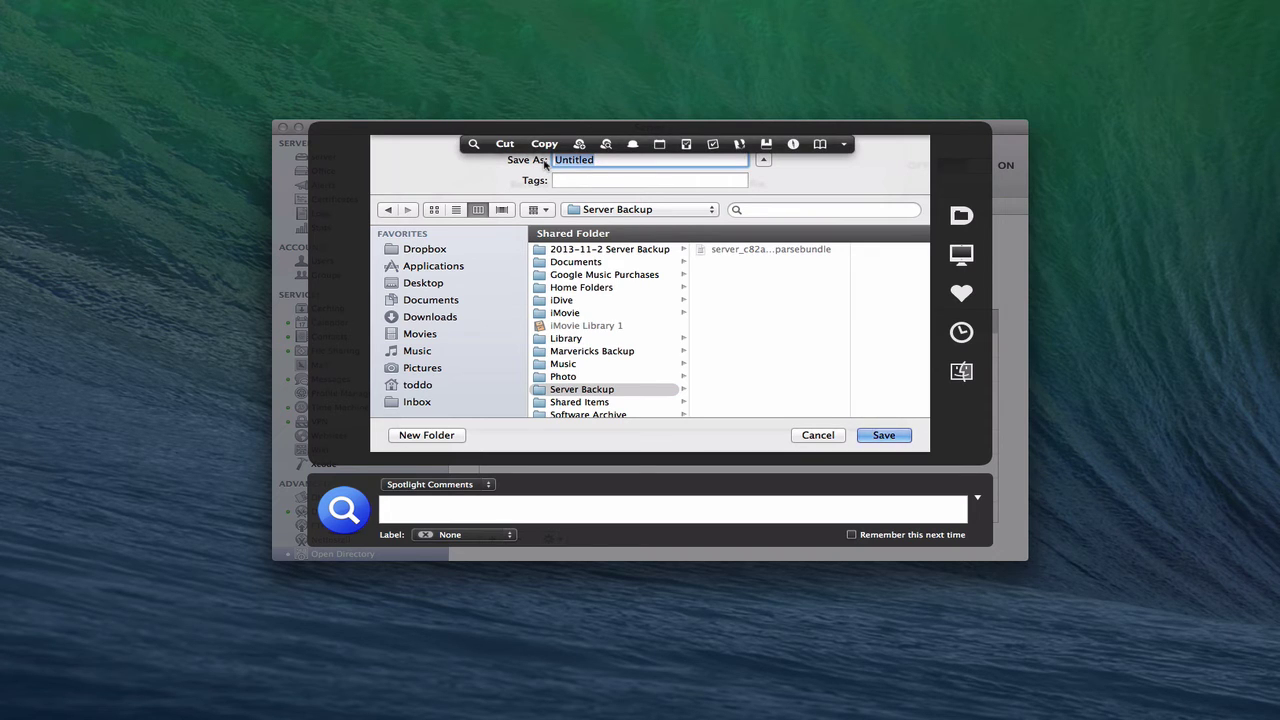
type("OD BAc")
key("BackSpace")
key("BackSpace")
type("ack Up")
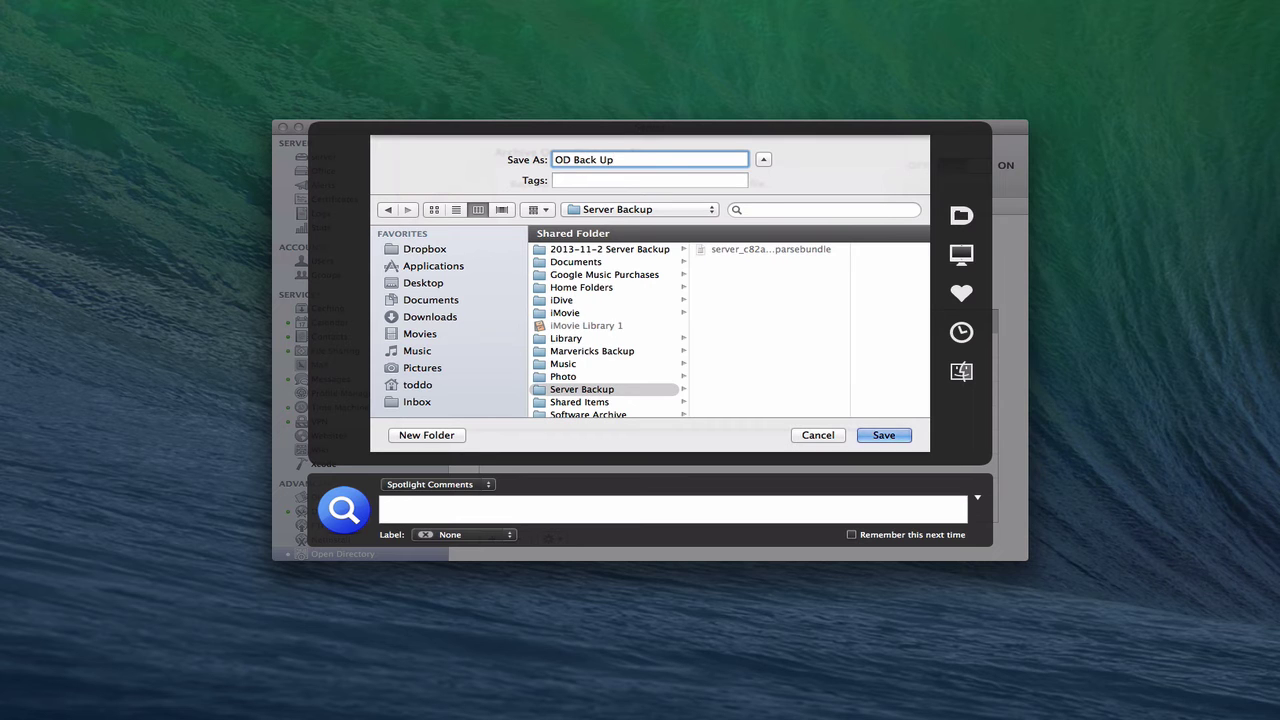
left_click(880, 435)
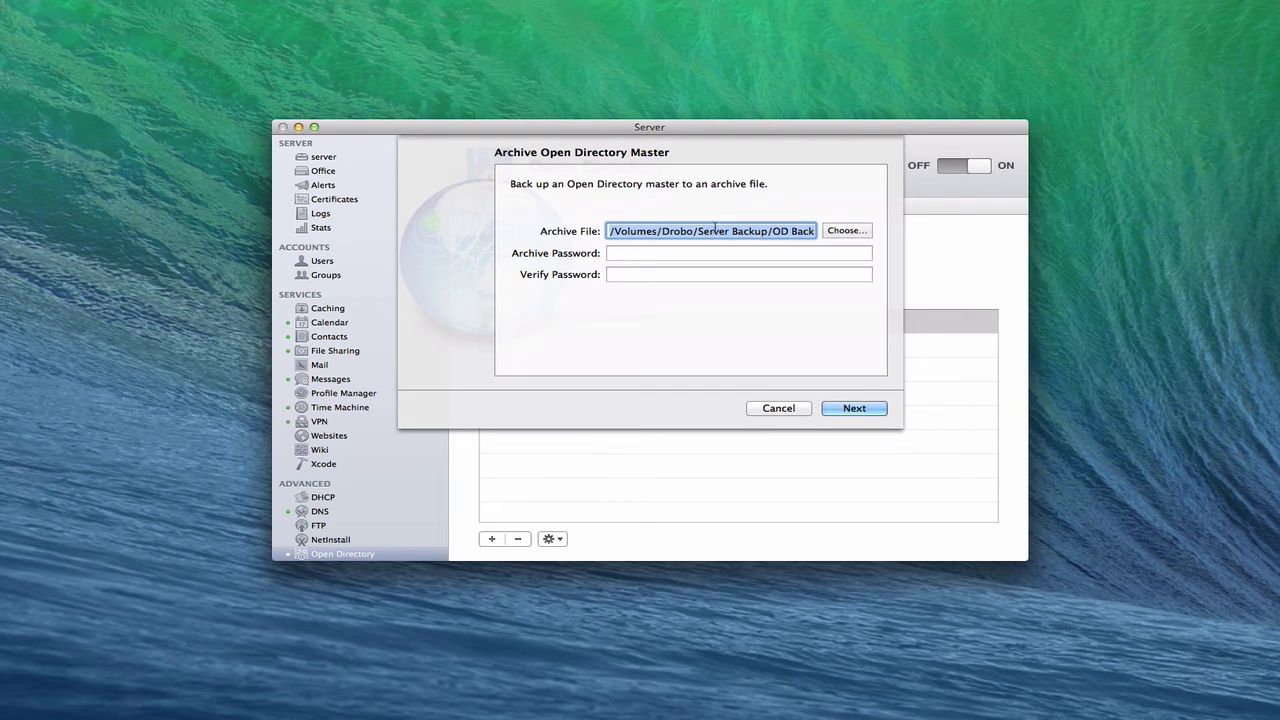
Enter and verify the archive password, confirm the settings, and create the Open Directory archive
left_click(636, 254)
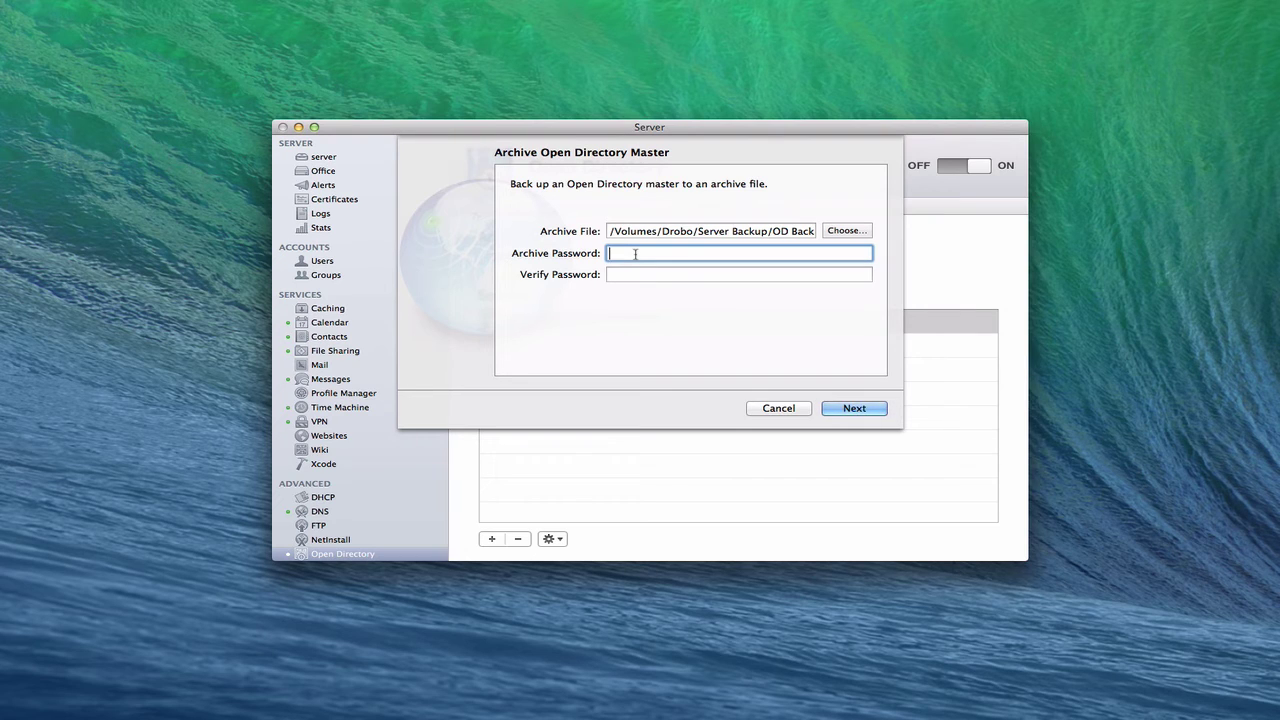
type("••••••••••••")
key("Tab")
type("••••••••••••")
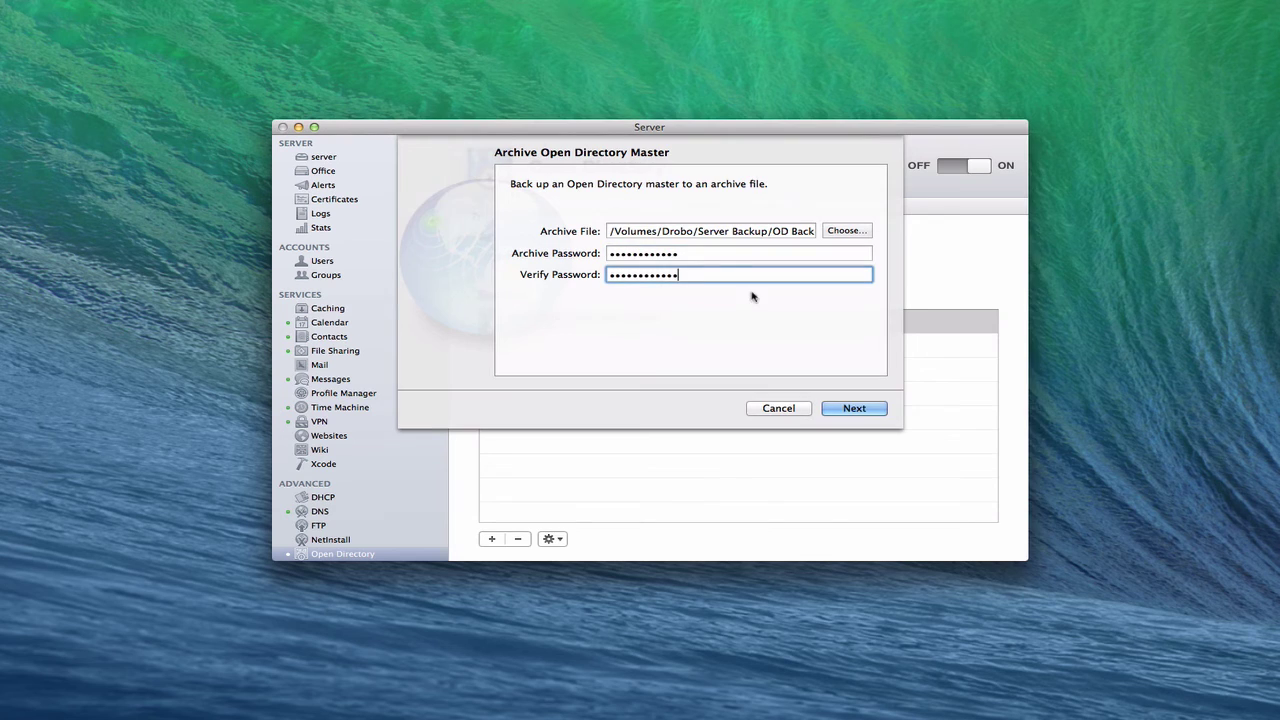
left_click(857, 410)
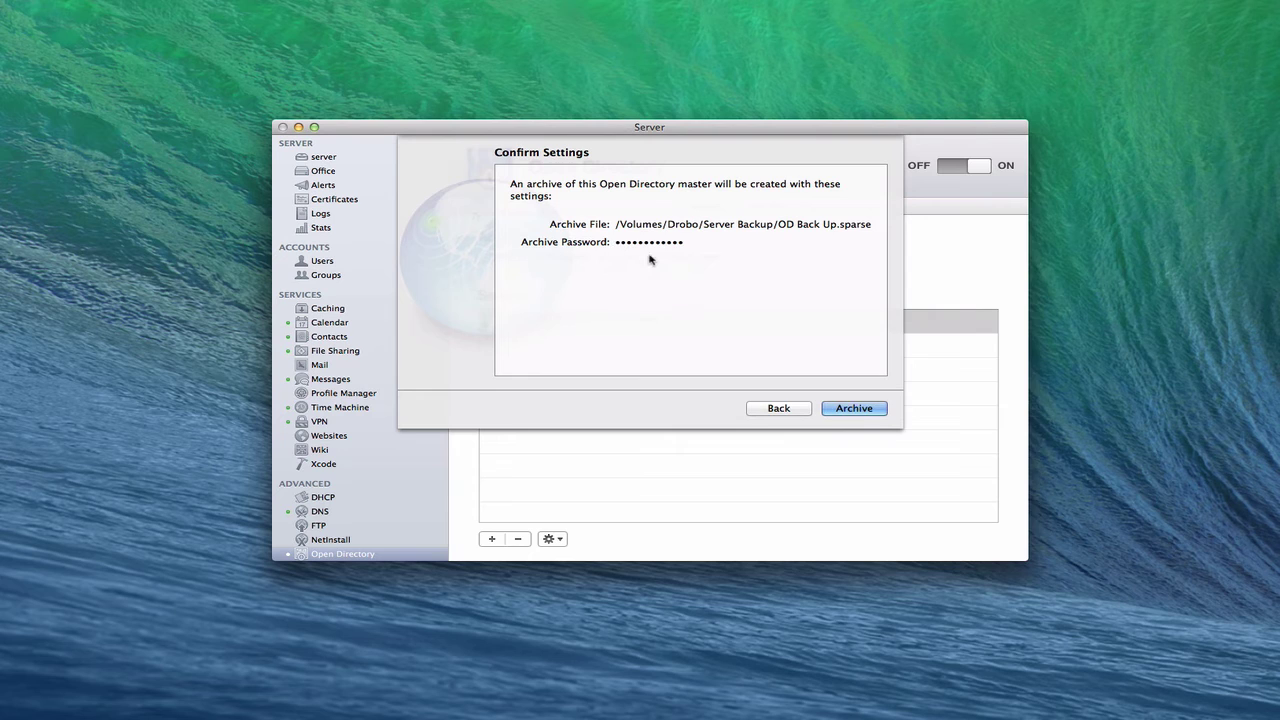
left_click(854, 408)
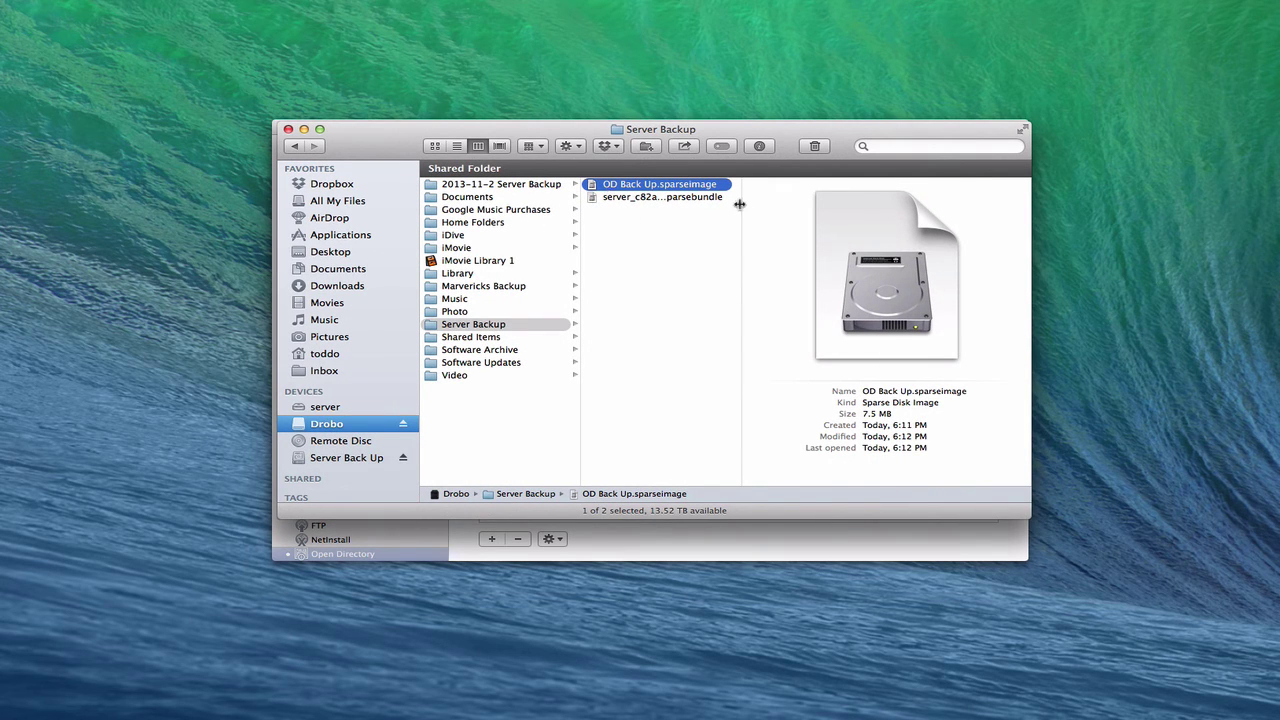
Widen the file column in Finder to inspect OD Back Up.sparseimage in Server Backup, and return to the Server app
left_click_drag(740, 208, 822, 207)
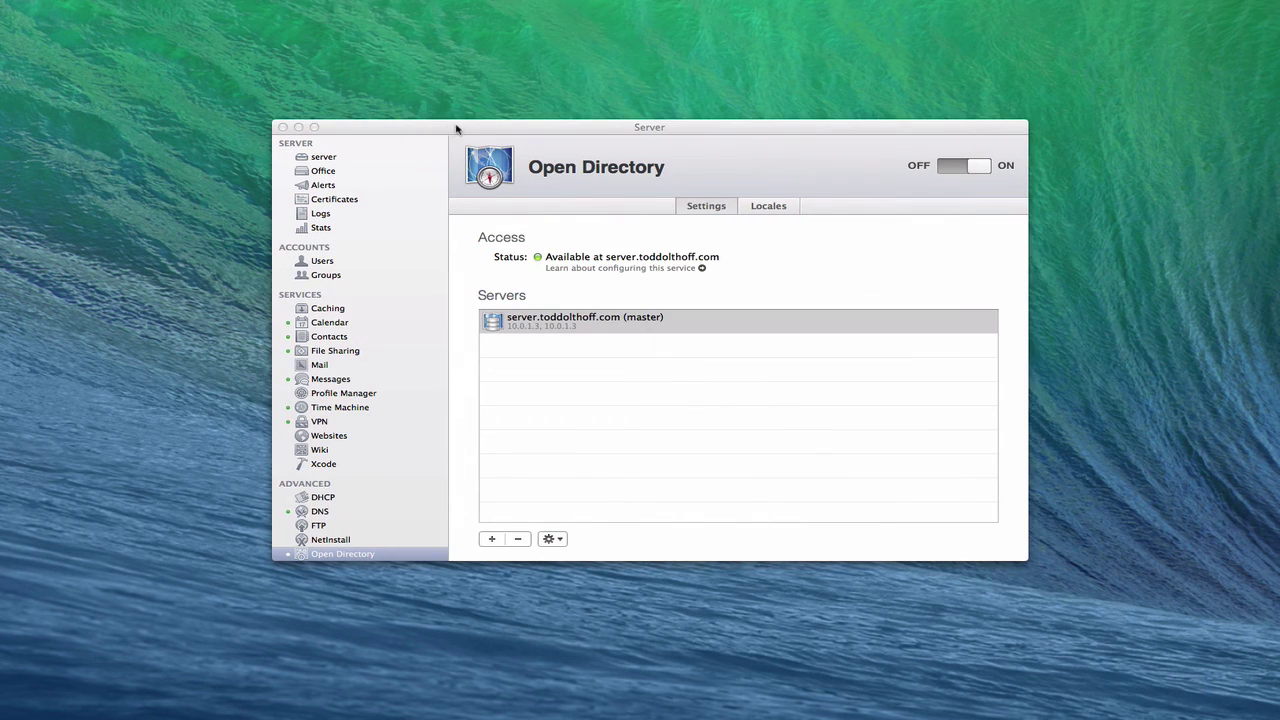
left_click(450, 128)
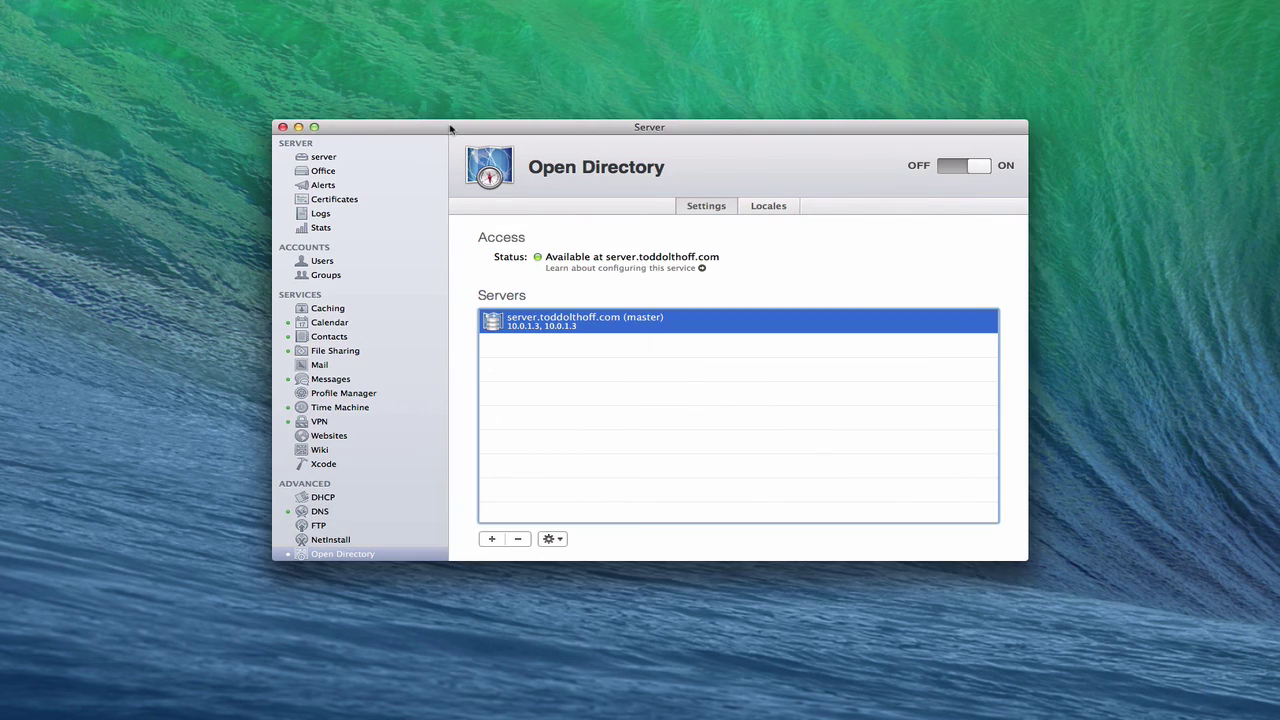